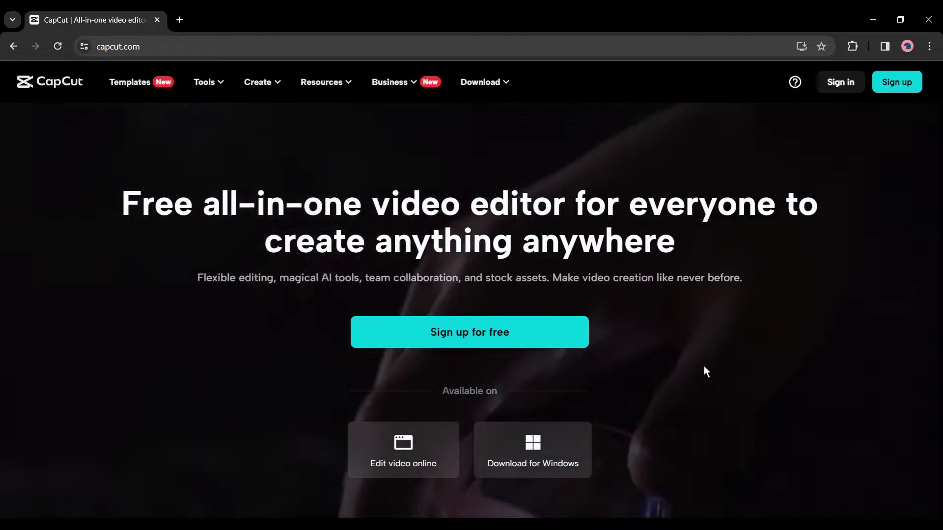
- Scroll down the CapCut home page to the Smart tools showcase
{"action": "scroll", "coordinate": [333, 223], "scroll_direction": "down", "scroll_amount": 1}
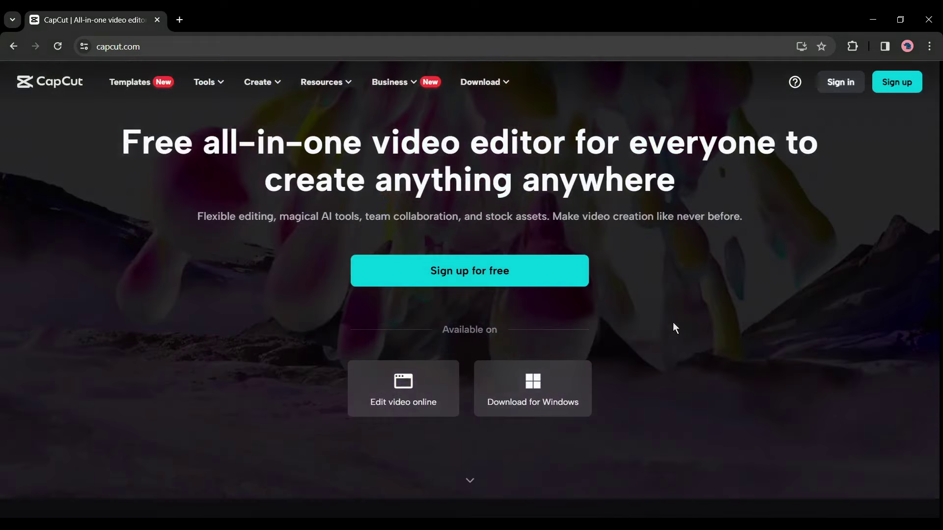
{"action": "scroll", "coordinate": [673, 322], "scroll_direction": "down", "scroll_amount": 2}
{"action": "scroll", "coordinate": [671, 334], "scroll_direction": "down", "scroll_amount": 10}
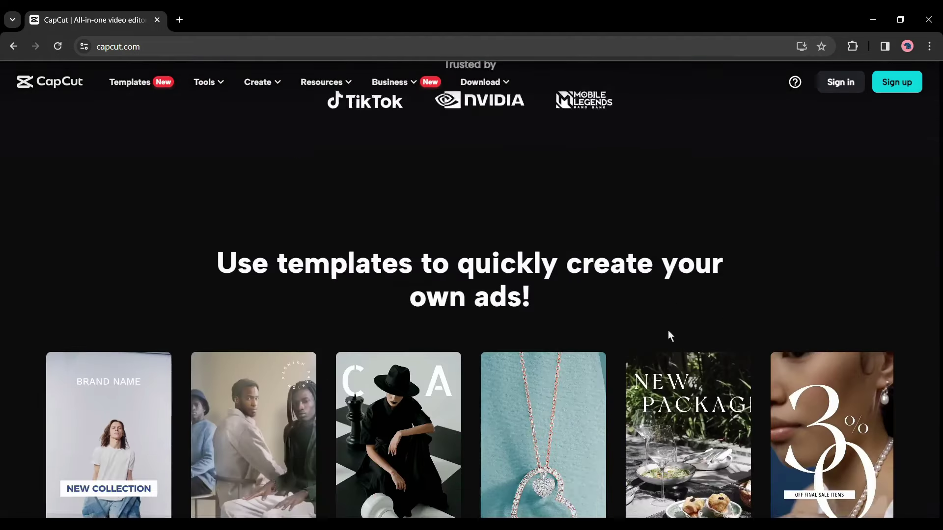
{"action": "scroll", "coordinate": [667, 334], "scroll_direction": "down", "scroll_amount": 6}
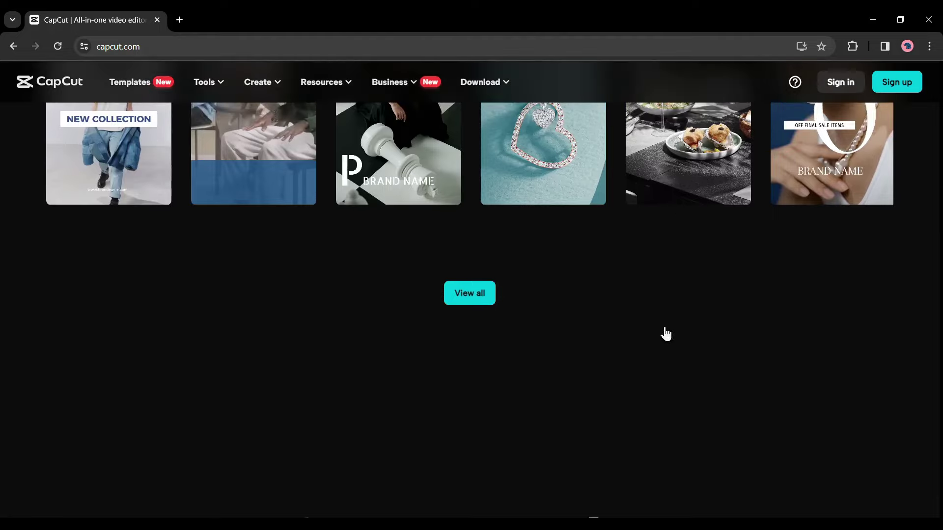
{"action": "scroll", "coordinate": [661, 325], "scroll_direction": "down", "scroll_amount": 9}
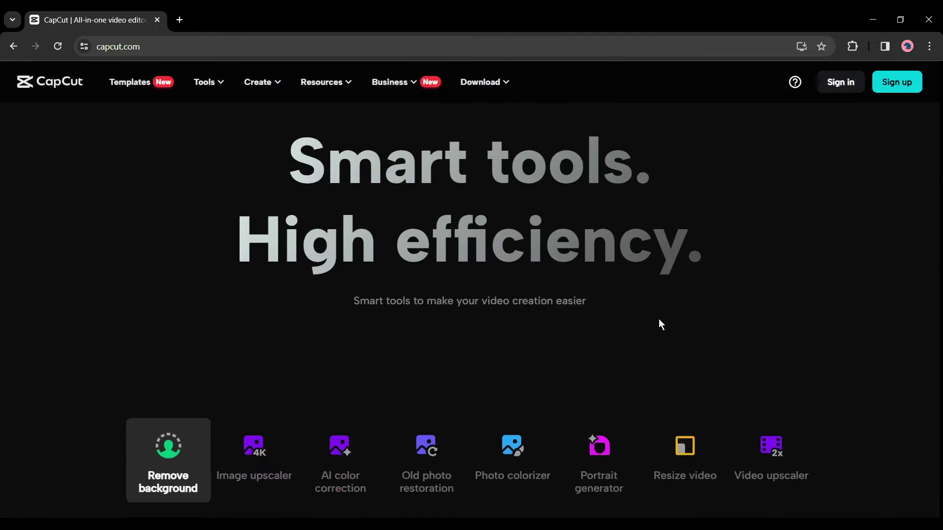
{"action": "scroll", "coordinate": [658, 319], "scroll_direction": "down", "scroll_amount": 2}
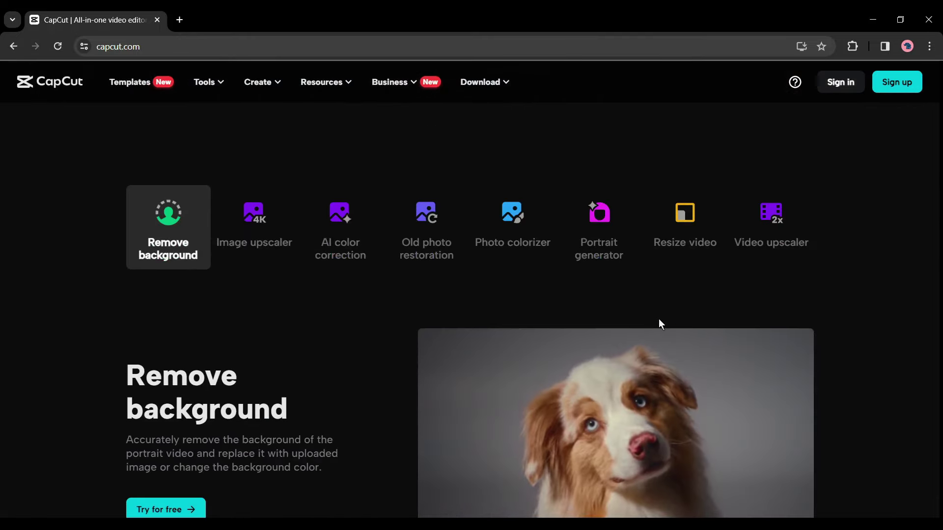
{"action": "scroll", "coordinate": [656, 320], "scroll_direction": "down", "scroll_amount": 1}
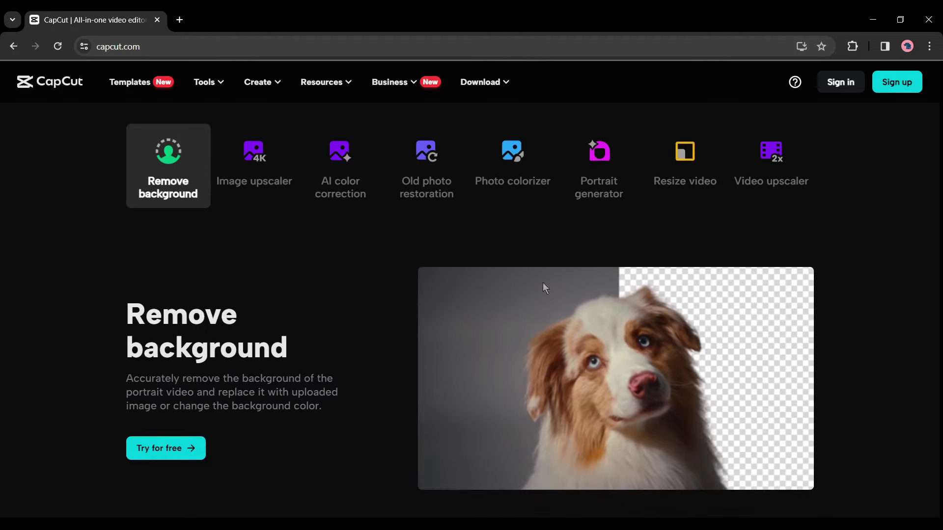
- Preview the Image upscaler, AI color correction, Old photo restoration, Photo colorizer, Portrait generator, Resize video and Video upscaler demos
{"action": "left_click", "coordinate": [246, 173]}
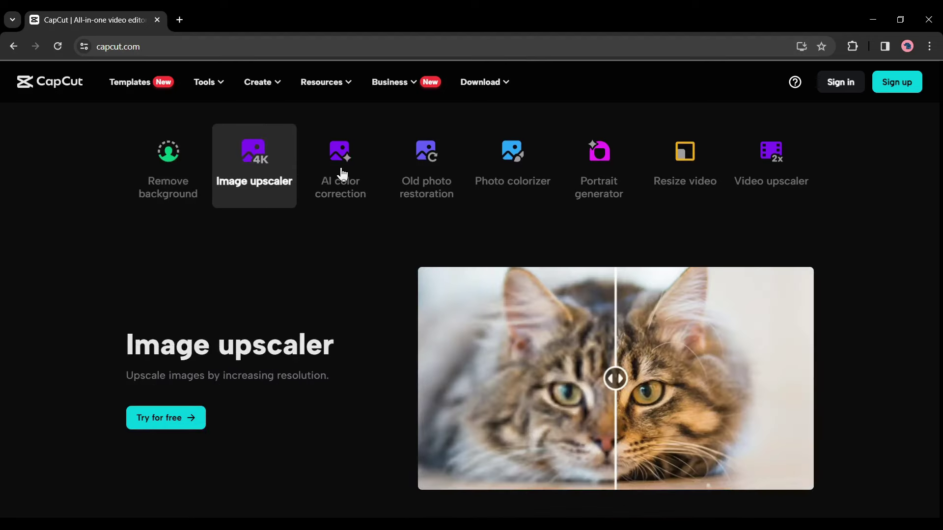
{"action": "left_click", "coordinate": [344, 175]}
{"action": "left_click", "coordinate": [426, 181]}
{"action": "left_click", "coordinate": [503, 184]}
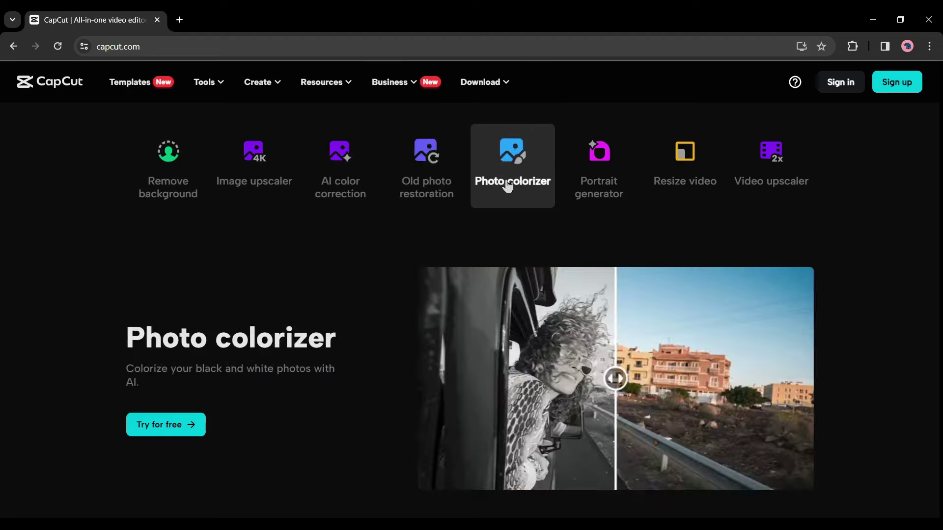
{"action": "left_click", "coordinate": [604, 186]}
{"action": "left_click", "coordinate": [692, 183]}
{"action": "left_click", "coordinate": [781, 185]}
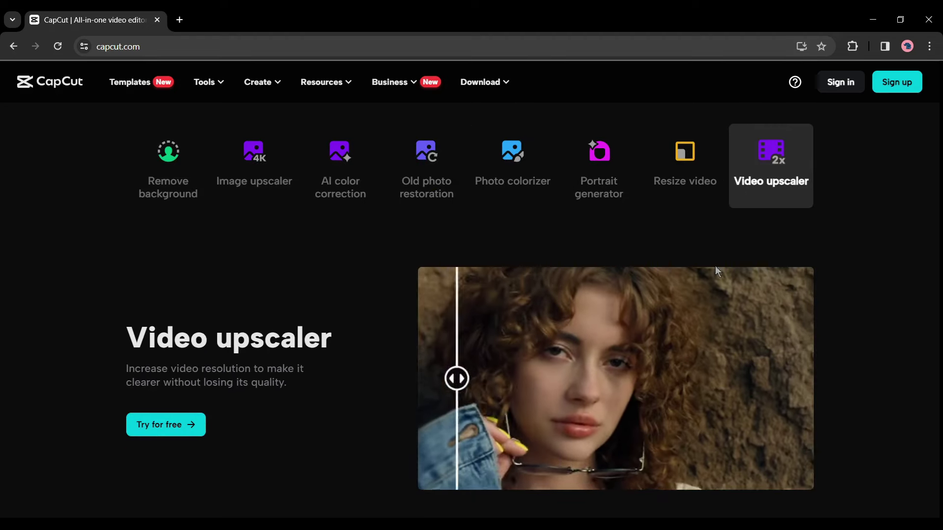
- Scroll through the Speech to text, Text to speech, collaboration, resources and download sections to the bottom
{"action": "scroll", "coordinate": [234, 315], "scroll_direction": "down", "scroll_amount": 5}
{"action": "scroll", "coordinate": [233, 311], "scroll_direction": "down", "scroll_amount": 7}
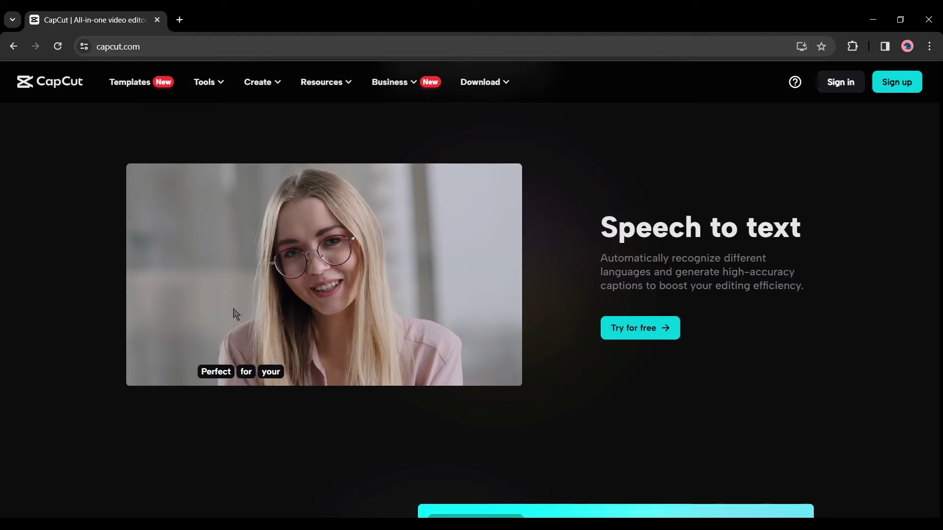
{"action": "scroll", "coordinate": [234, 314], "scroll_direction": "down", "scroll_amount": 1}
{"action": "scroll", "coordinate": [234, 314], "scroll_direction": "down", "scroll_amount": 3}
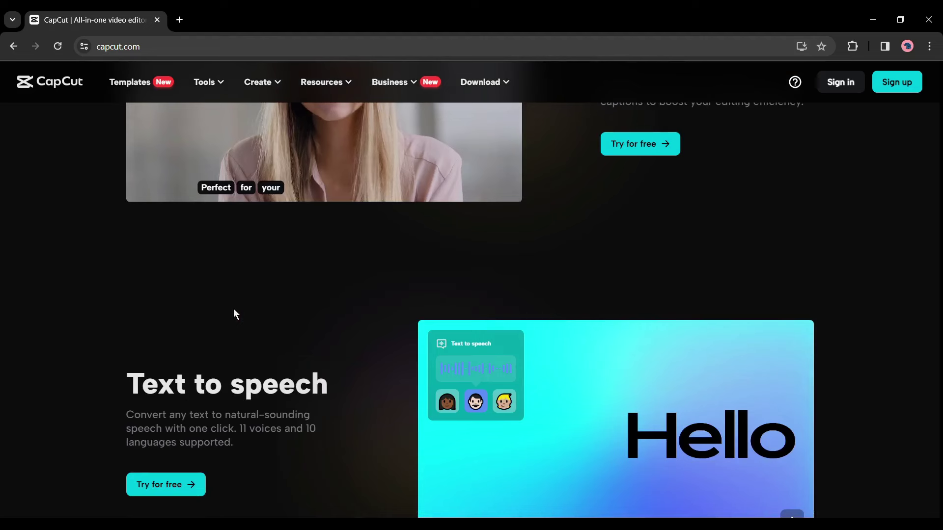
{"action": "scroll", "coordinate": [234, 310], "scroll_direction": "down", "scroll_amount": 1}
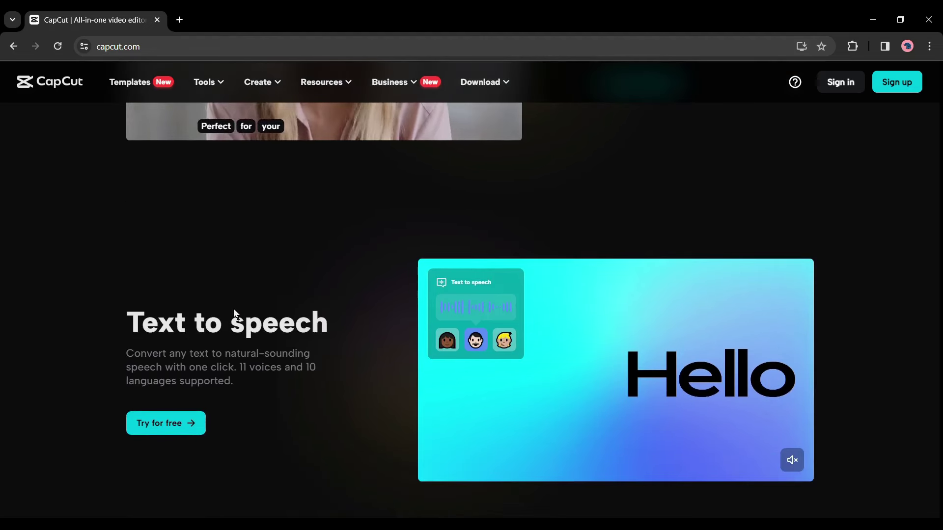
{"action": "scroll", "coordinate": [234, 310], "scroll_direction": "down", "scroll_amount": 1}
{"action": "scroll", "coordinate": [233, 309], "scroll_direction": "down", "scroll_amount": 5}
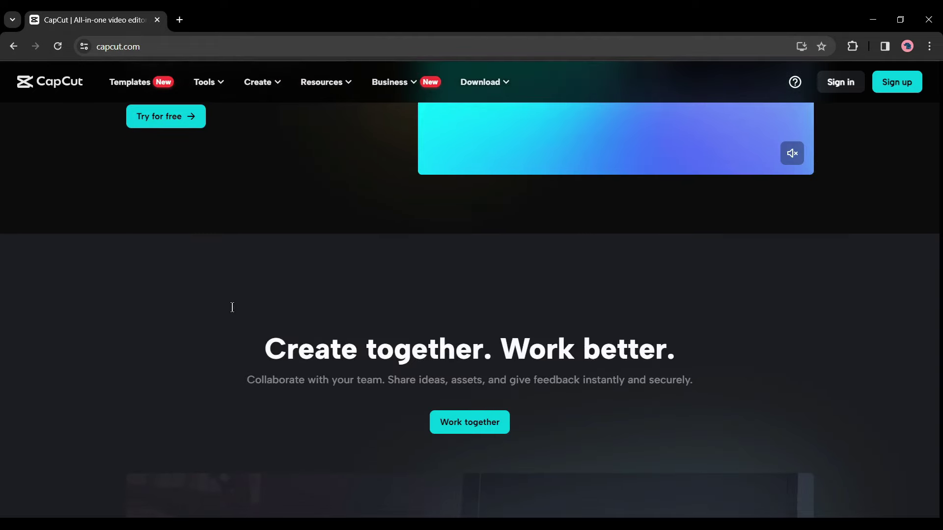
{"action": "scroll", "coordinate": [233, 308], "scroll_direction": "down", "scroll_amount": 7}
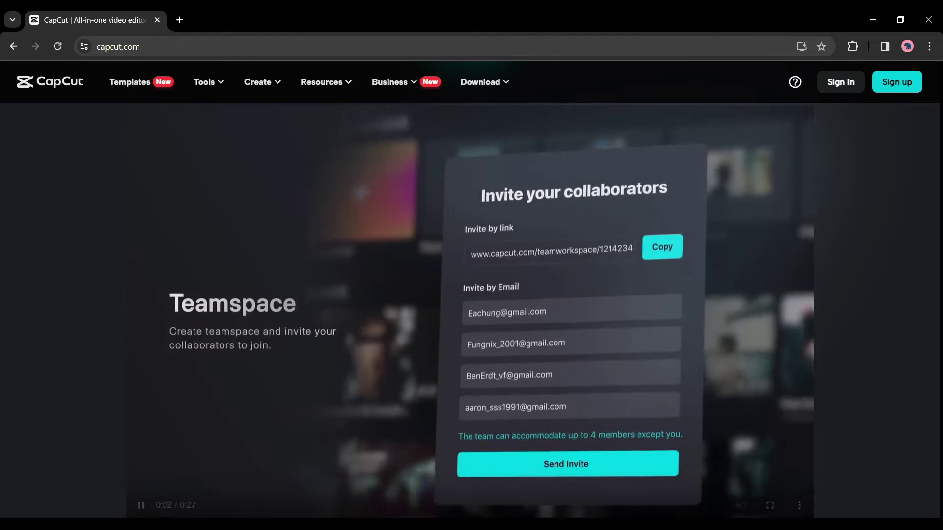
{"action": "scroll", "coordinate": [276, 404], "scroll_direction": "down", "scroll_amount": 8}
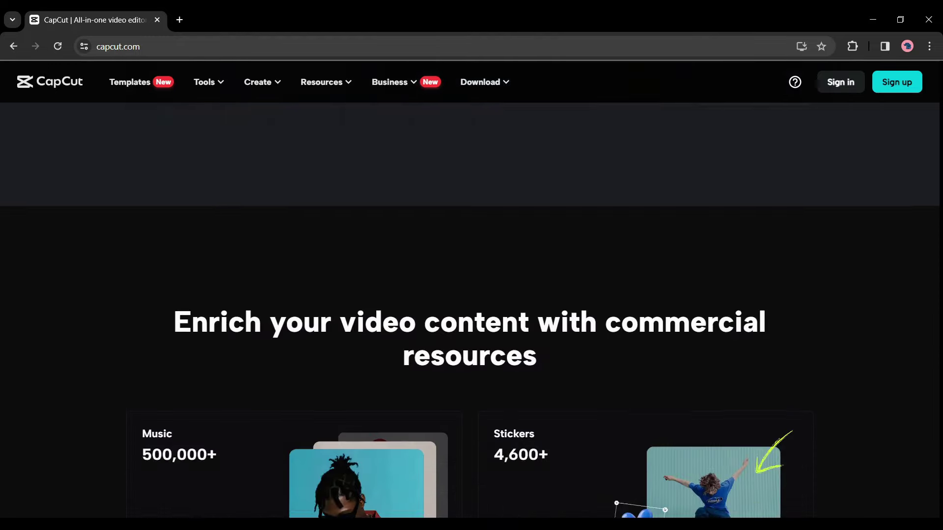
{"action": "scroll", "coordinate": [276, 403], "scroll_direction": "down", "scroll_amount": 3}
{"action": "scroll", "coordinate": [472, 295], "scroll_direction": "down", "scroll_amount": 3}
{"action": "scroll", "coordinate": [276, 404], "scroll_direction": "down", "scroll_amount": 5}
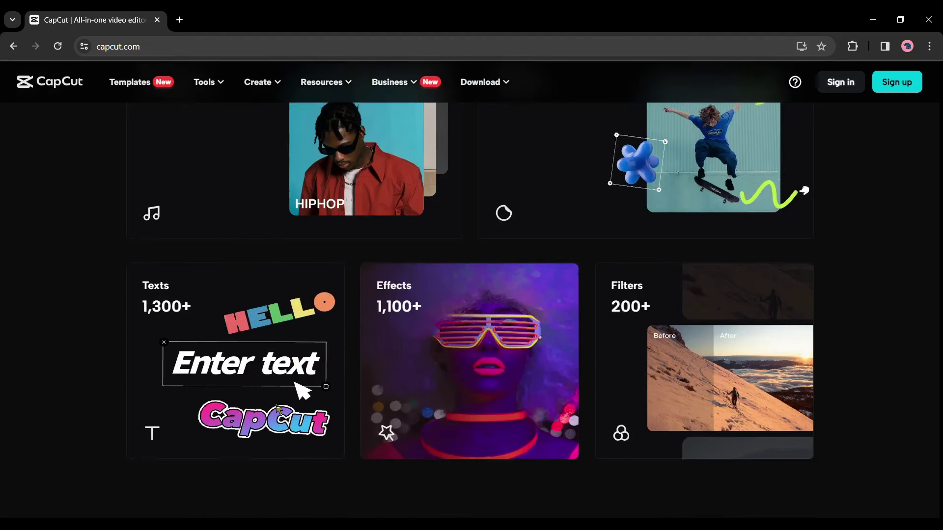
{"action": "scroll", "coordinate": [276, 404], "scroll_direction": "down", "scroll_amount": 15}
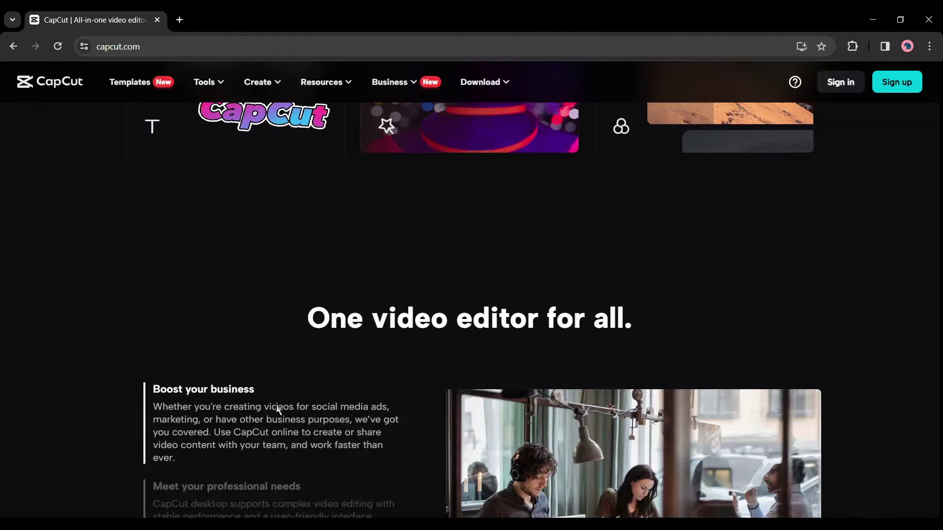
{"action": "scroll", "coordinate": [272, 397], "scroll_direction": "down", "scroll_amount": 9}
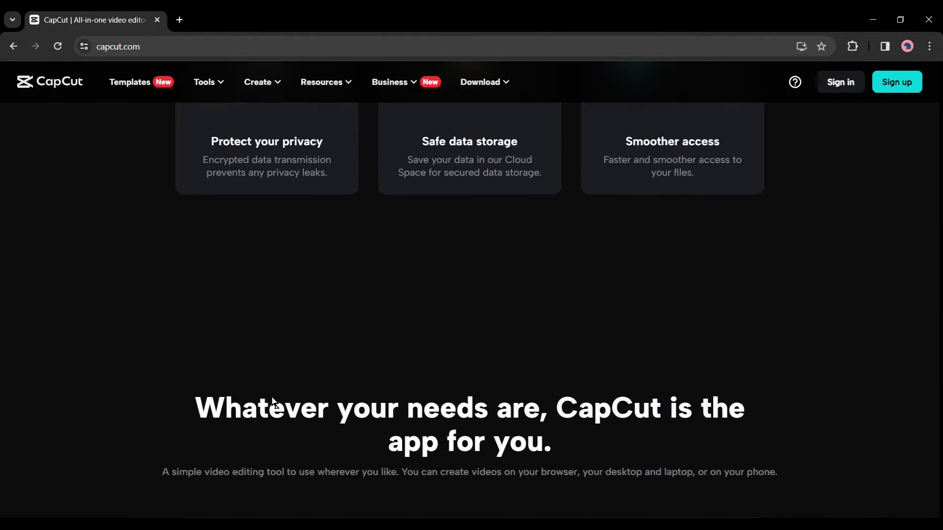
{"action": "scroll", "coordinate": [272, 397], "scroll_direction": "down", "scroll_amount": 6}
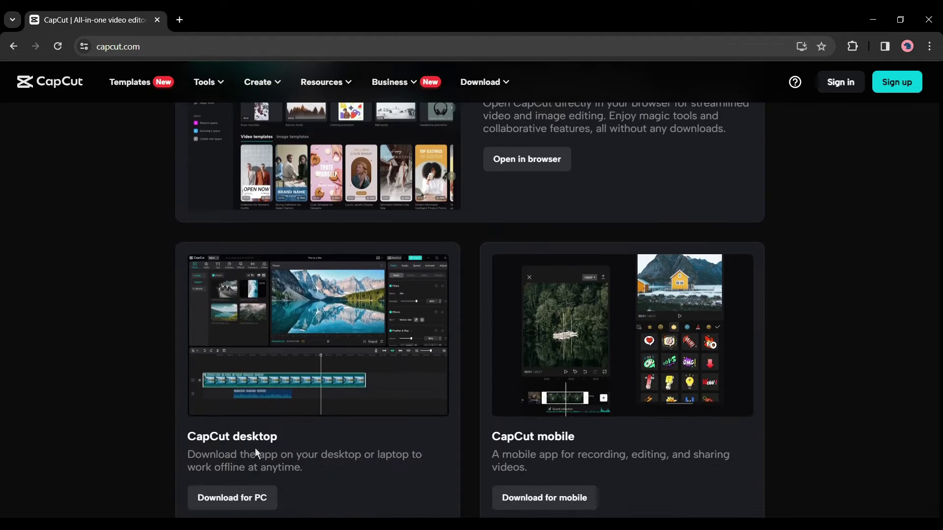
{"action": "scroll", "coordinate": [540, 420], "scroll_direction": "down", "scroll_amount": 1}
{"action": "scroll", "coordinate": [531, 421], "scroll_direction": "up", "scroll_amount": 1}
{"action": "scroll", "coordinate": [487, 415], "scroll_direction": "up", "scroll_amount": 4}
{"action": "scroll", "coordinate": [485, 414], "scroll_direction": "down", "scroll_amount": 3}
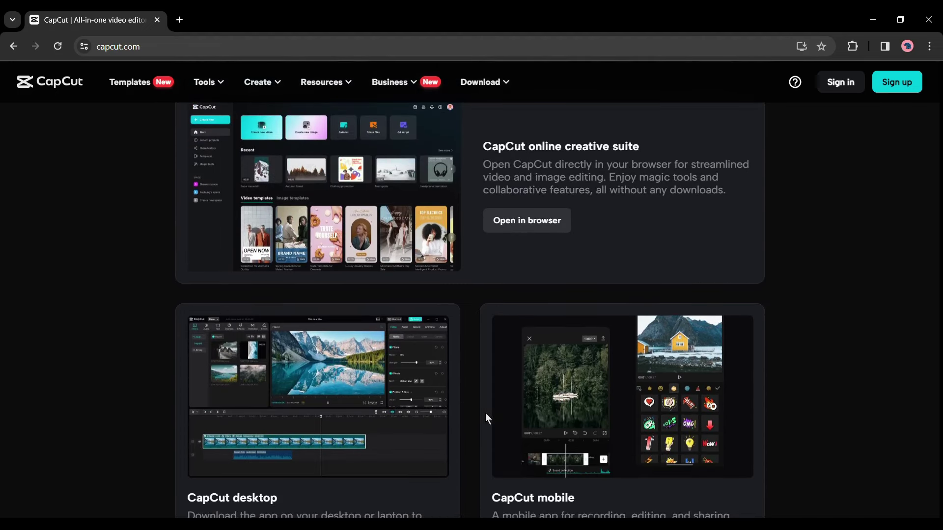
{"action": "scroll", "coordinate": [297, 420], "scroll_direction": "down", "scroll_amount": 1}
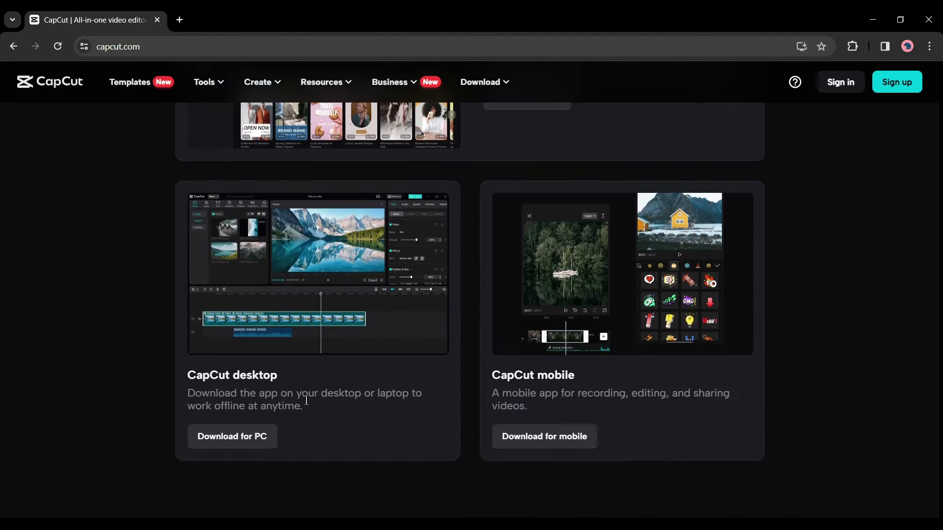
{"action": "scroll", "coordinate": [585, 425], "scroll_direction": "down", "scroll_amount": 4}
{"action": "scroll", "coordinate": [553, 450], "scroll_direction": "down", "scroll_amount": 1}
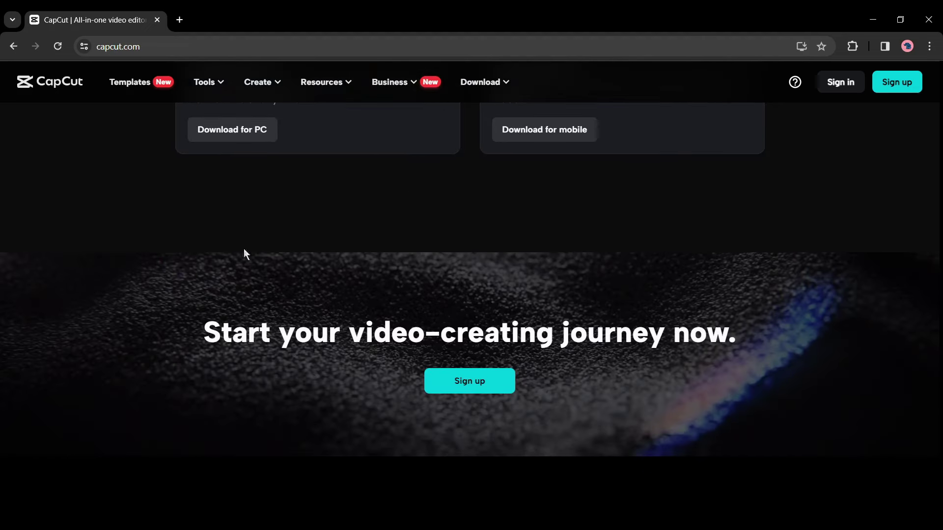
- Sign up from the bottom banner to reach the My projects dashboard
{"action": "left_click", "coordinate": [470, 387]}
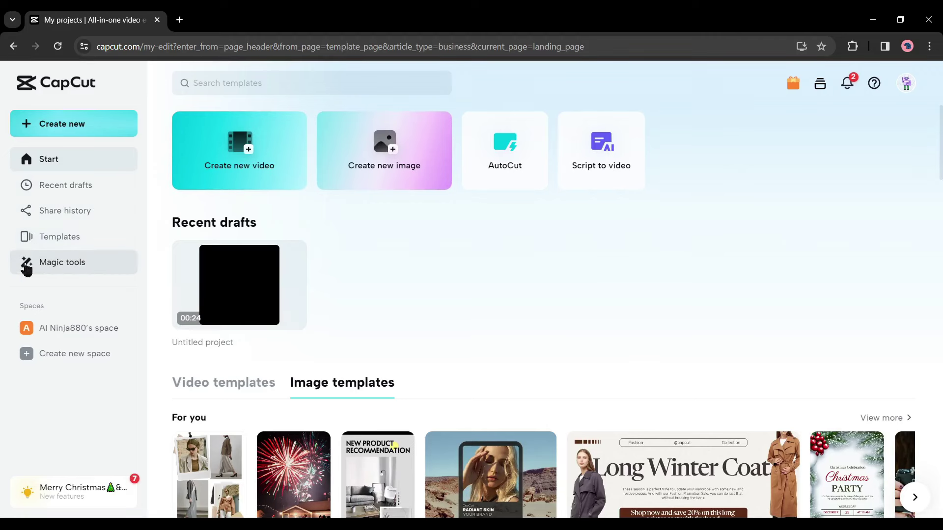
{"action": "left_click", "coordinate": [58, 272]}
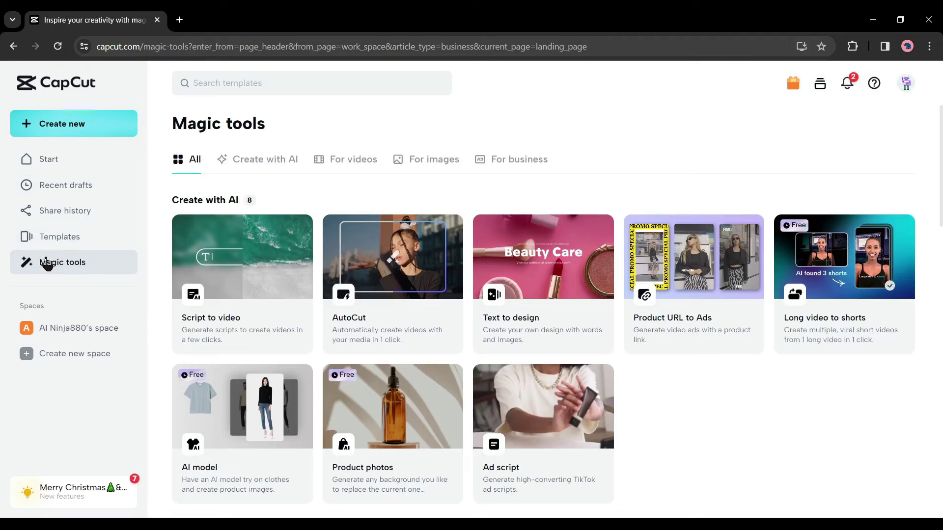
{"action": "left_click", "coordinate": [267, 165]}
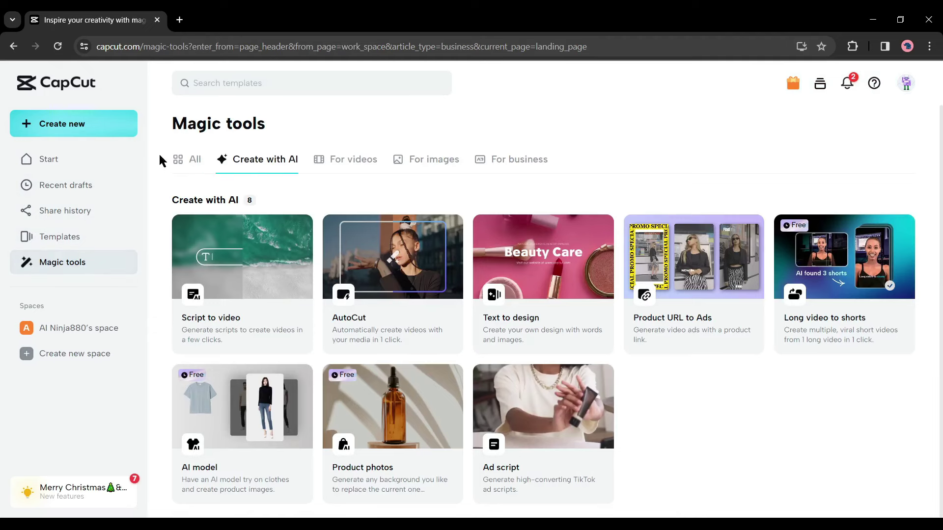
{"action": "left_click", "coordinate": [188, 166]}
{"action": "scroll", "coordinate": [722, 290], "scroll_direction": "down", "scroll_amount": 7}
{"action": "scroll", "coordinate": [721, 291], "scroll_direction": "up", "scroll_amount": 3}
{"action": "scroll", "coordinate": [721, 290], "scroll_direction": "down", "scroll_amount": 7}
{"action": "scroll", "coordinate": [652, 312], "scroll_direction": "up", "scroll_amount": 8}
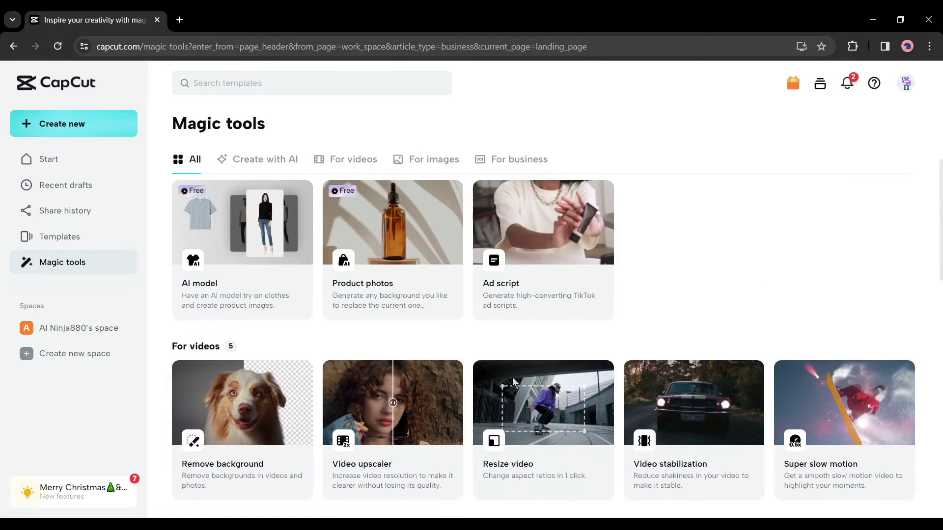
{"action": "scroll", "coordinate": [590, 304], "scroll_direction": "up", "scroll_amount": 4}
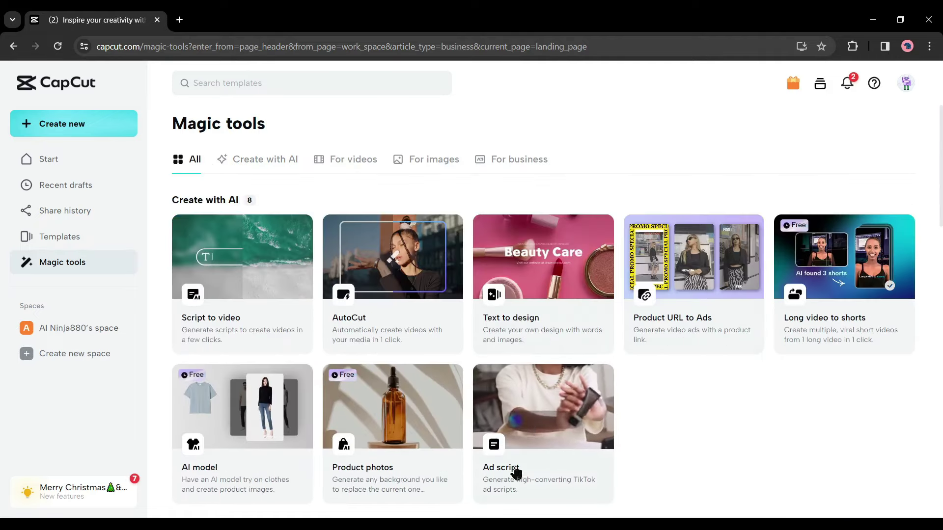
- In the Ad script tool, enter product 'Polo-Shirt' and selling points 'Stylist, Comfortable'
{"action": "left_click", "coordinate": [537, 468]}
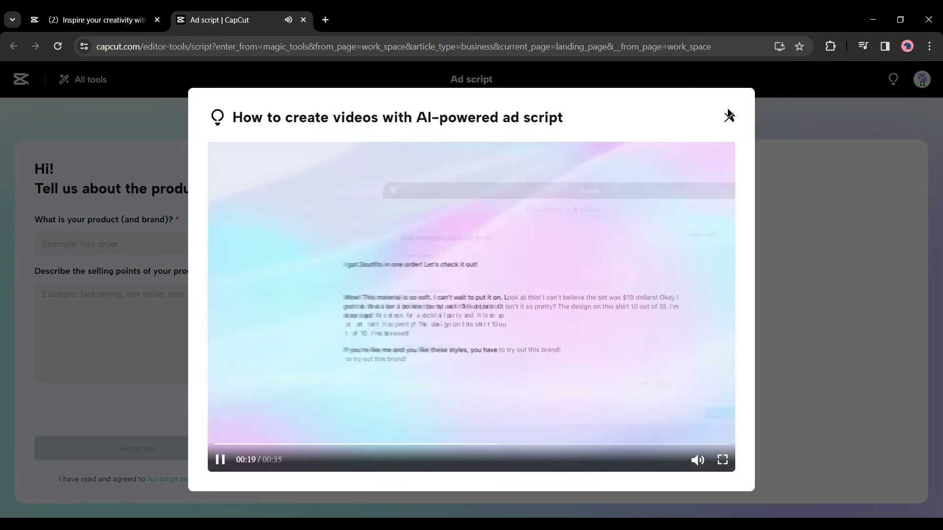
{"action": "left_click", "coordinate": [728, 116]}
{"action": "left_click", "coordinate": [130, 244]}
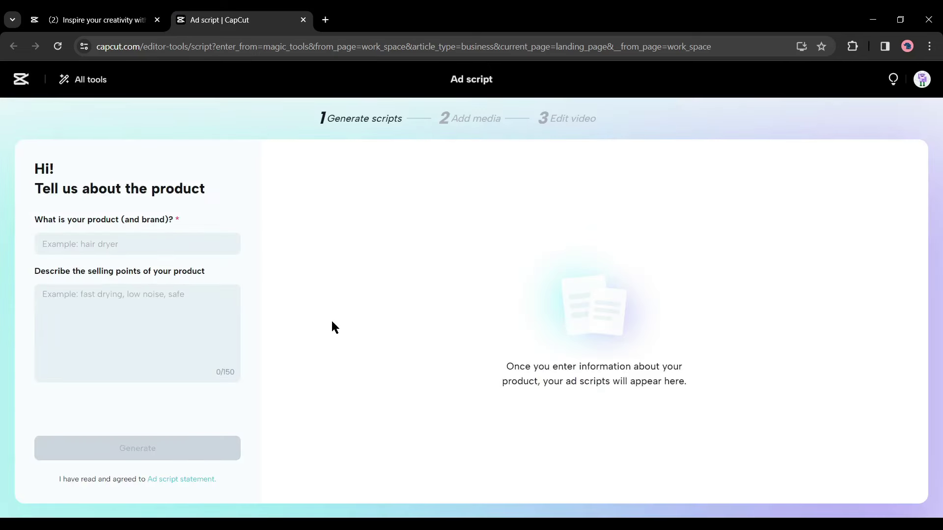
{"action": "key", "text": "alt+Tab"}
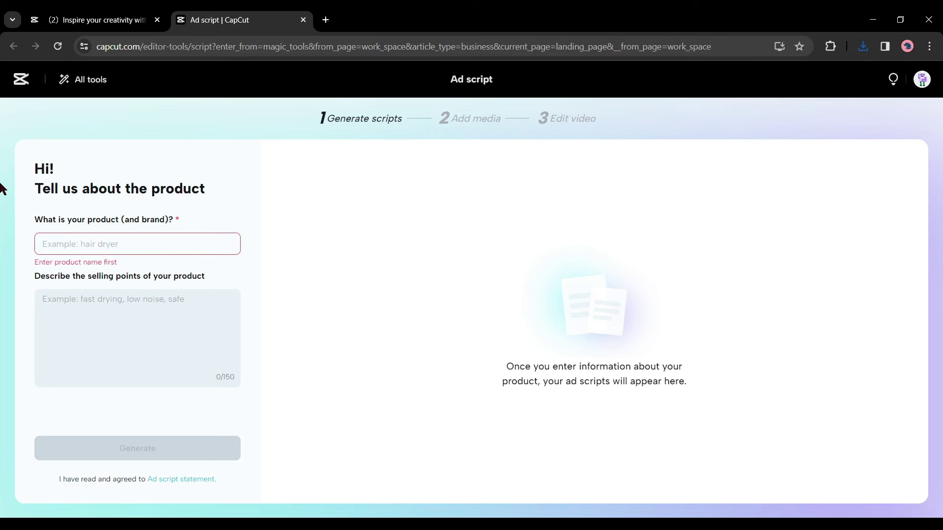
{"action": "type", "text": "Polo-Shirt"}
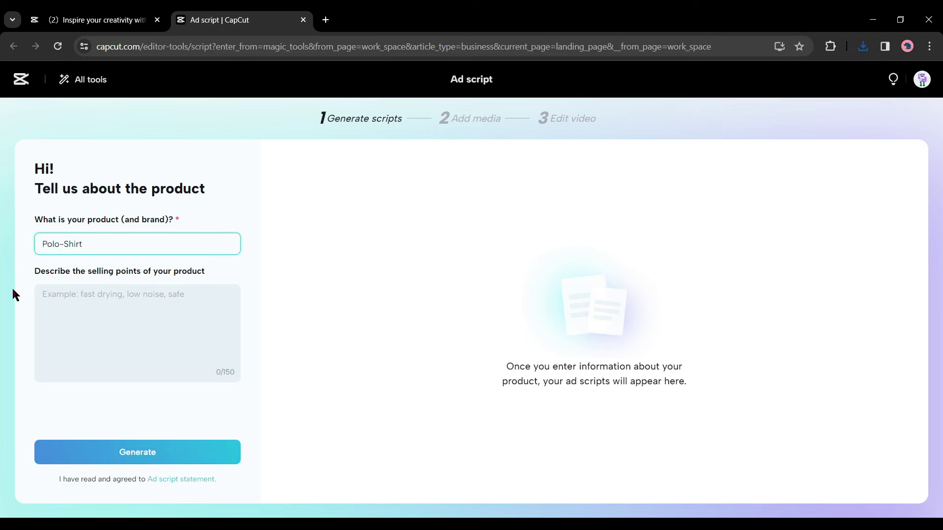
{"action": "left_click", "coordinate": [53, 295]}
{"action": "type", "text": "Sty"}
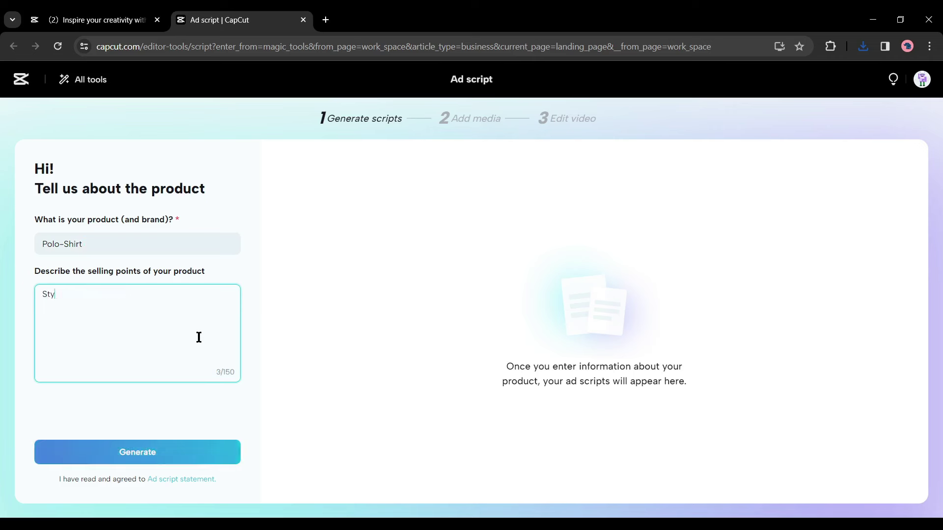
{"action": "type", "text": "list, Comfortable"}
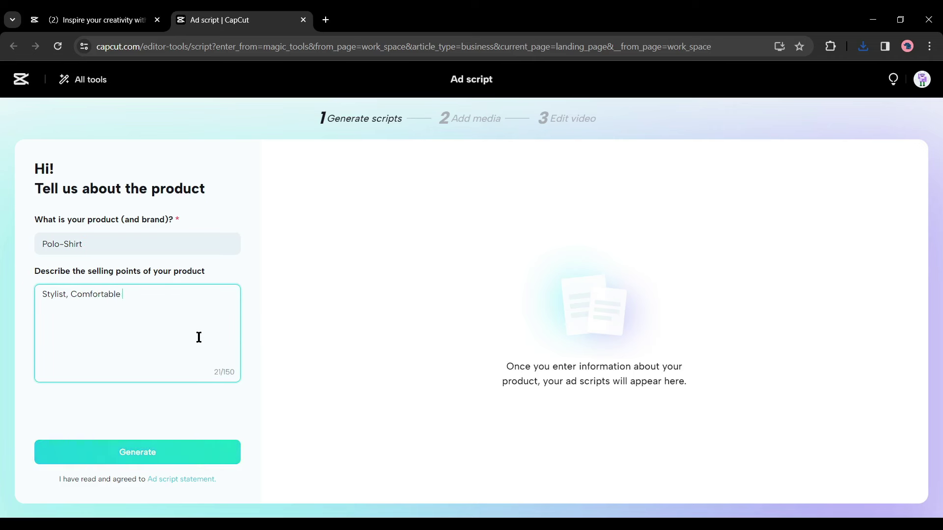
- Generate Polo-Shirt ad scripts, review Scripts 1–5, and select Script 4
{"action": "key", "text": "ctrl+Return"}
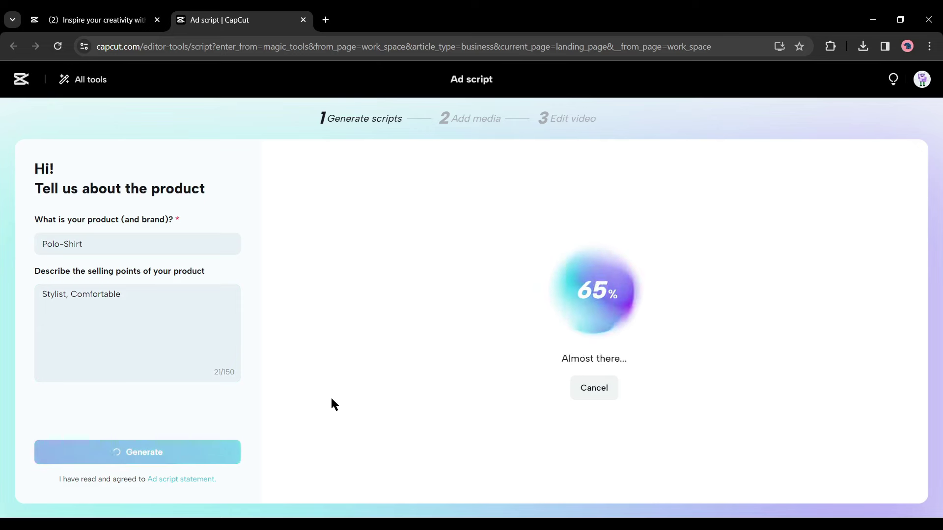
{"action": "scroll", "coordinate": [513, 329], "scroll_direction": "down", "scroll_amount": 6}
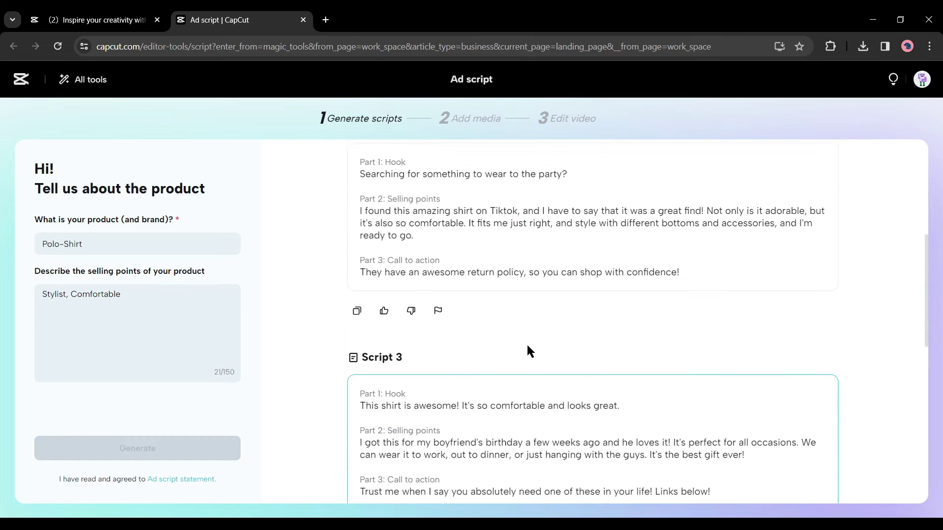
{"action": "scroll", "coordinate": [527, 346], "scroll_direction": "down", "scroll_amount": 6}
{"action": "scroll", "coordinate": [496, 373], "scroll_direction": "down", "scroll_amount": 1}
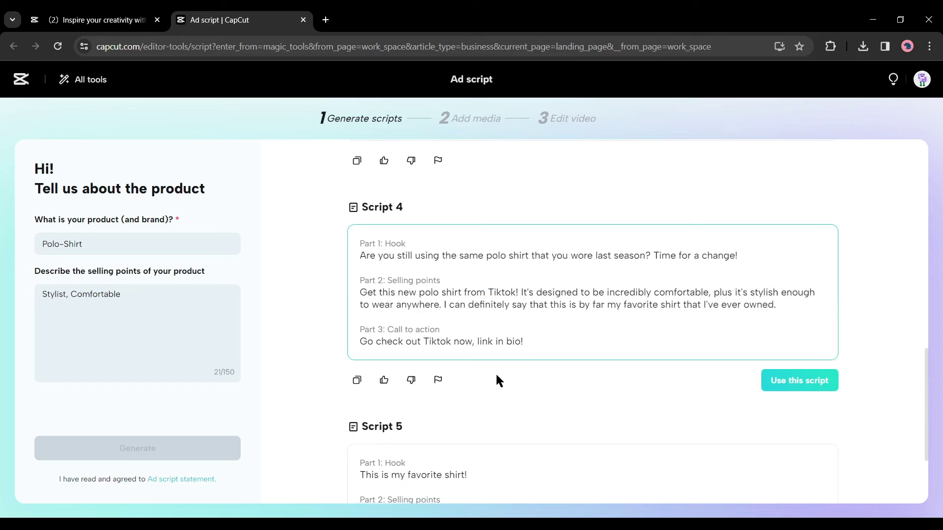
{"action": "scroll", "coordinate": [497, 376], "scroll_direction": "down", "scroll_amount": 2}
{"action": "scroll", "coordinate": [595, 337], "scroll_direction": "up", "scroll_amount": 2}
{"action": "scroll", "coordinate": [609, 413], "scroll_direction": "down", "scroll_amount": 4}
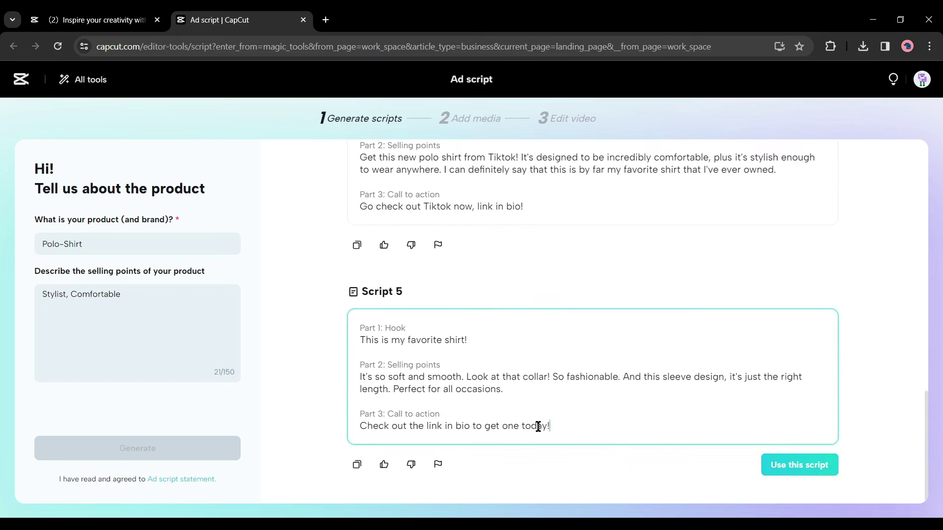
{"action": "scroll", "coordinate": [609, 413], "scroll_direction": "up", "scroll_amount": 3}
{"action": "left_click", "coordinate": [527, 368]}
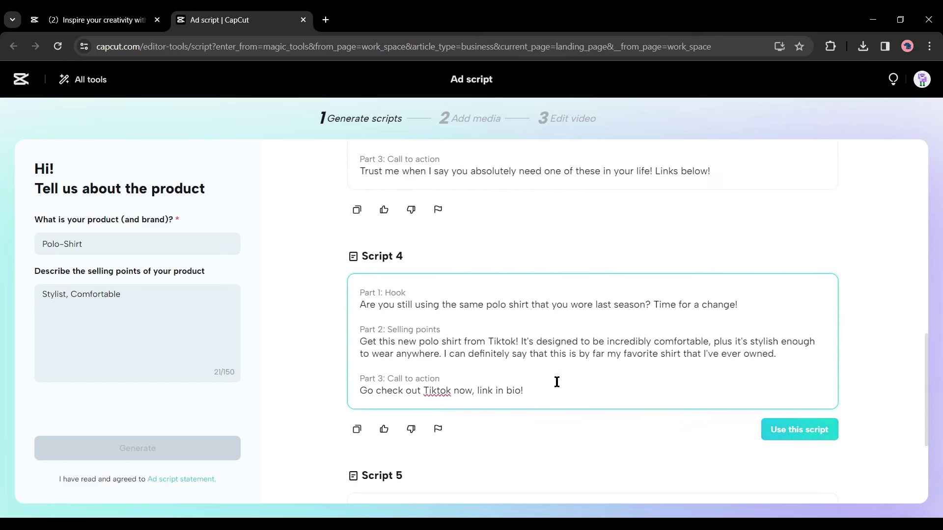
- Use Script 4, dismiss the tip, and open Part 1: Hook's media picker on the Space tab
{"action": "left_click", "coordinate": [770, 439]}
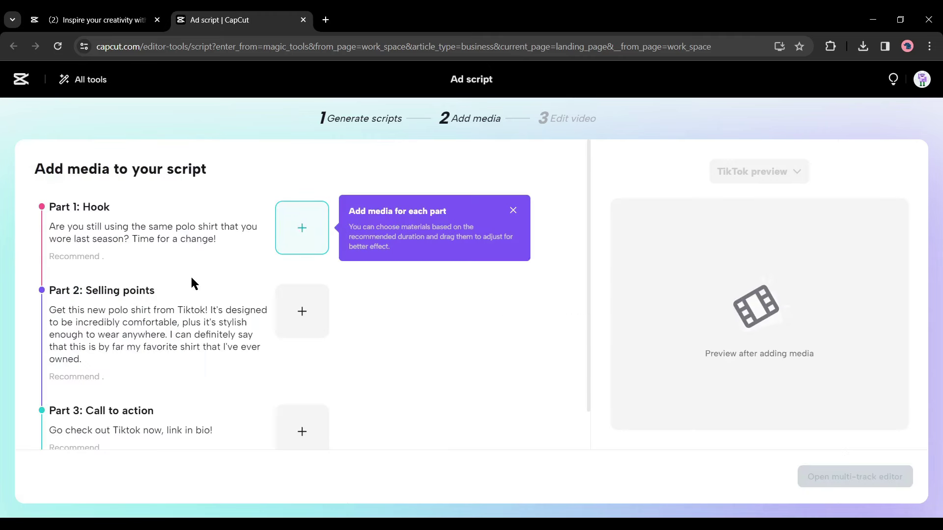
{"action": "left_click", "coordinate": [512, 212]}
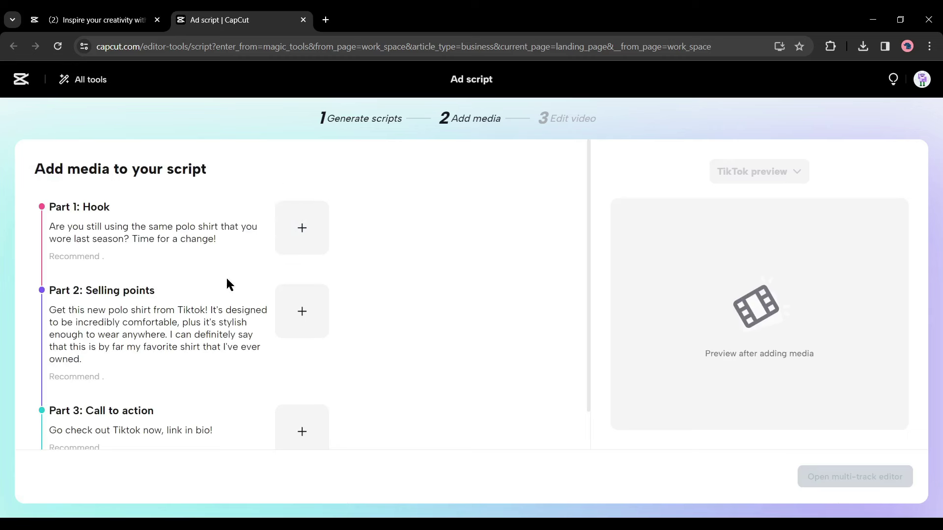
{"action": "scroll", "coordinate": [345, 427], "scroll_direction": "down", "scroll_amount": 1}
{"action": "scroll", "coordinate": [287, 457], "scroll_direction": "up", "scroll_amount": 1}
{"action": "left_click", "coordinate": [317, 241]}
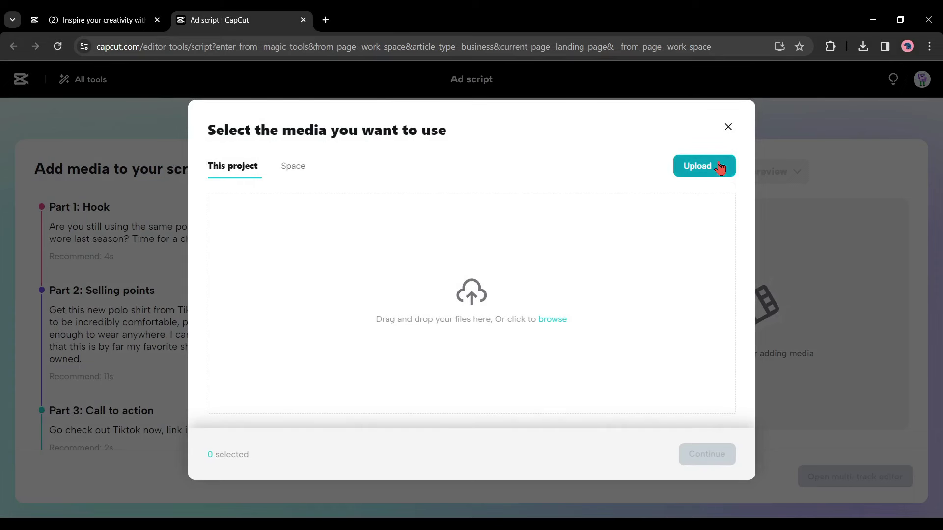
{"action": "mouse_move", "coordinate": [718, 167]}
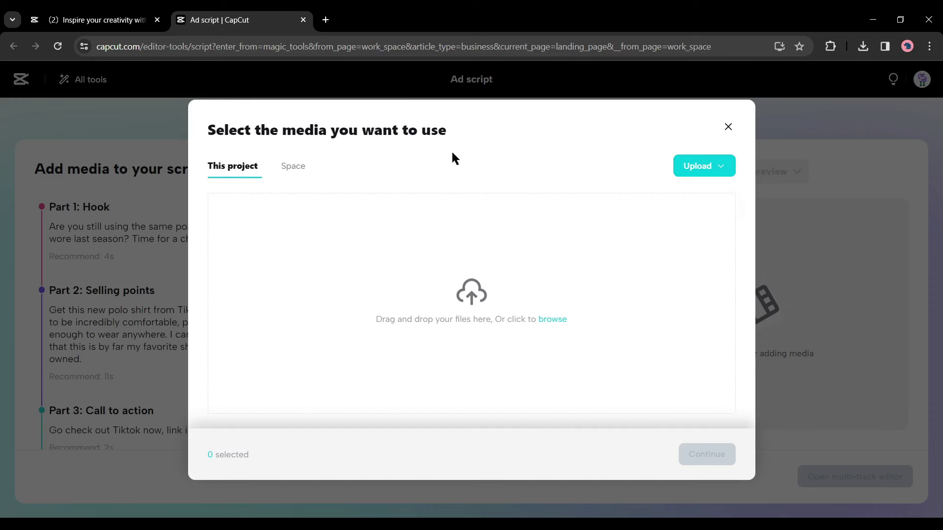
{"action": "left_click", "coordinate": [297, 167]}
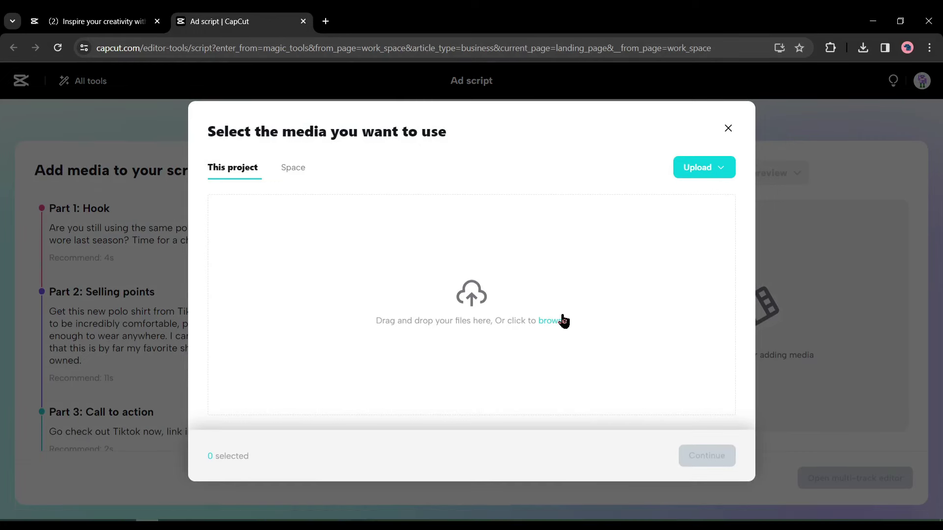
- Add the polo shirt webp image from the computer to Part 1 and open the multi-track editor
{"action": "left_click", "coordinate": [261, 316]}
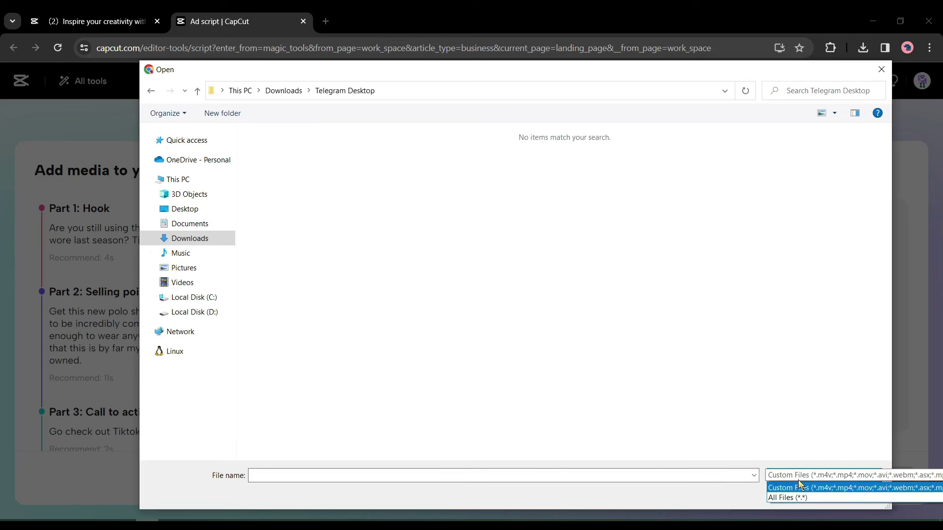
{"action": "left_click", "coordinate": [803, 496]}
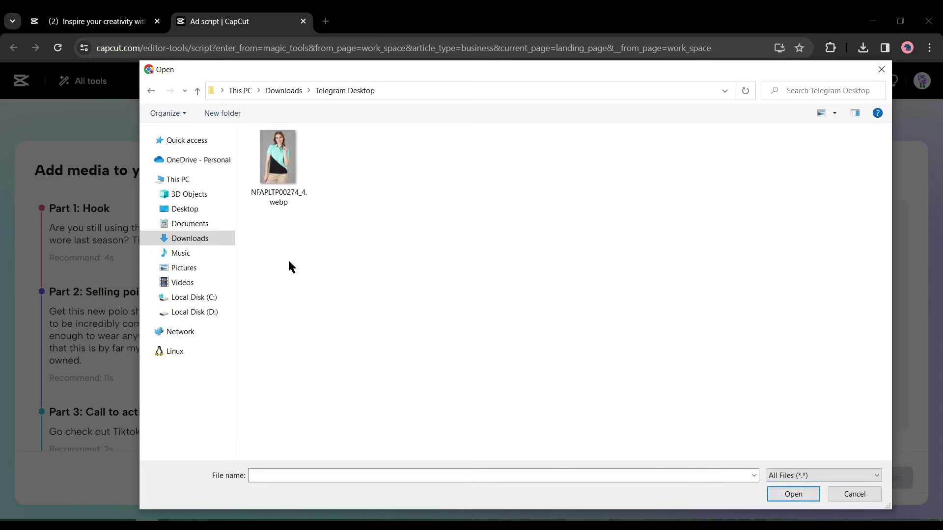
{"action": "double_click", "coordinate": [278, 157]}
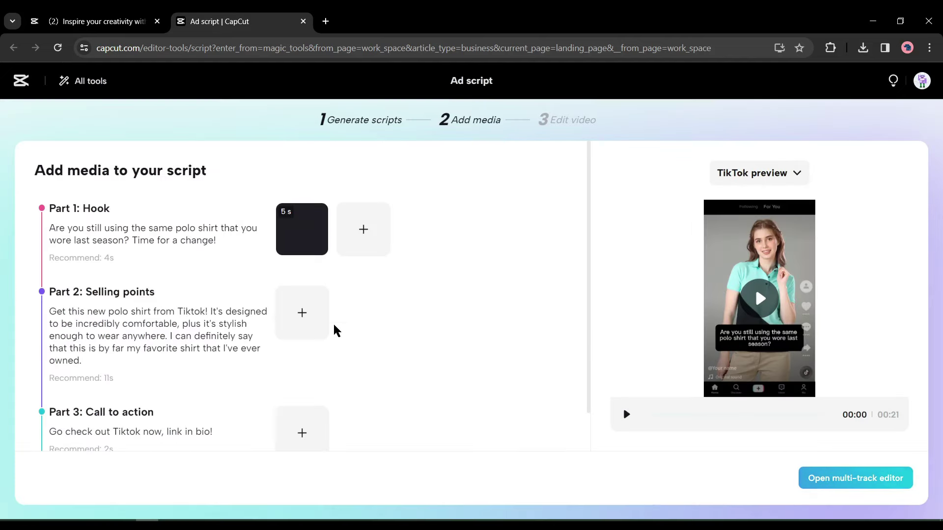
{"action": "scroll", "coordinate": [293, 423], "scroll_direction": "down", "scroll_amount": 1}
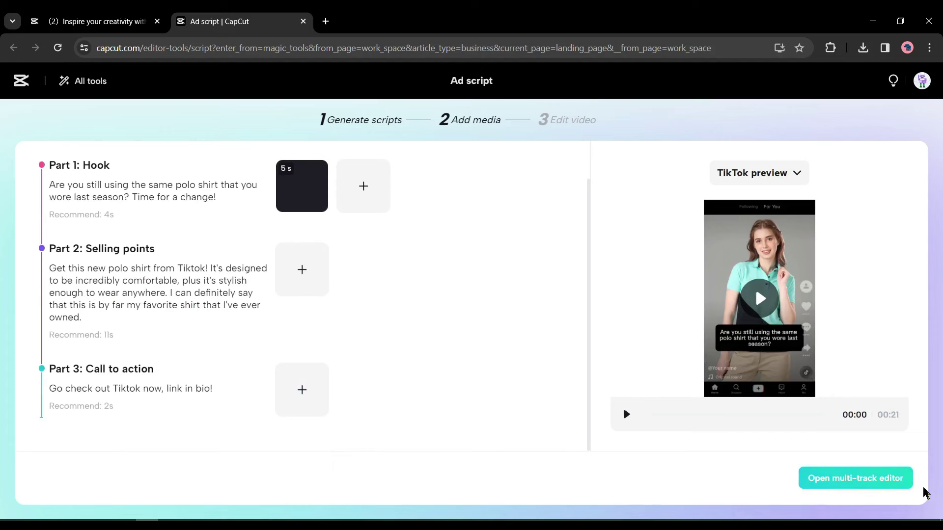
{"action": "left_click", "coordinate": [866, 483]}
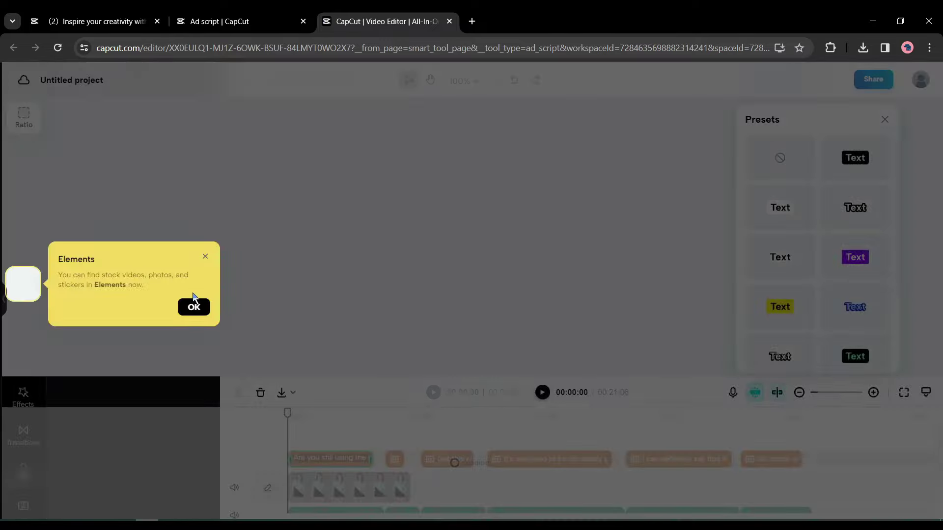
- Dismiss the editor tour tips, preview the opening seconds, and select the polo image clip
{"action": "left_click", "coordinate": [194, 305]}
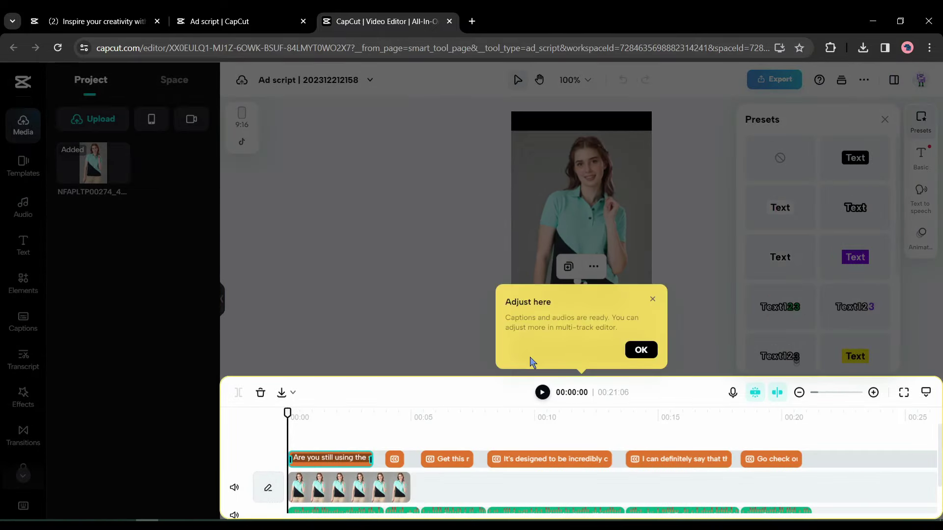
{"action": "left_click", "coordinate": [641, 351]}
{"action": "left_click_drag", "start_coordinate": [346, 416], "coordinate": [315, 426]}
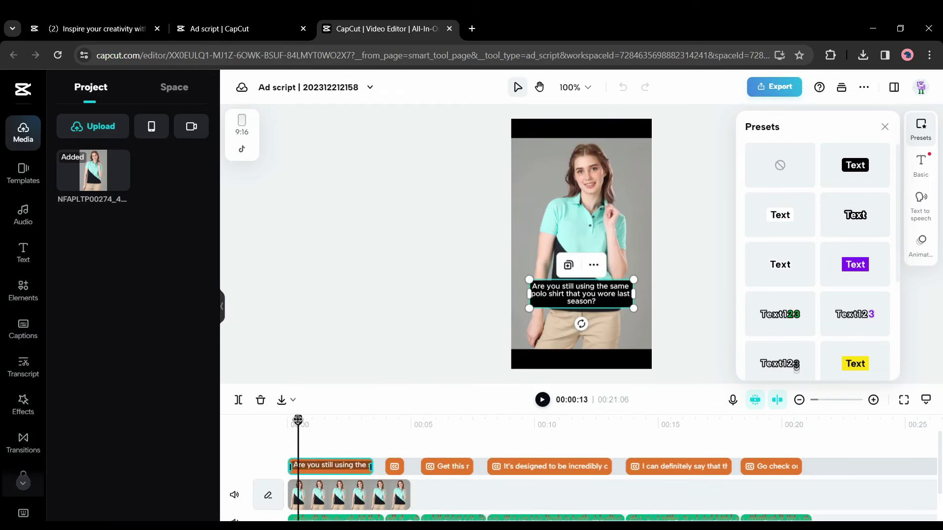
{"action": "left_click_drag", "start_coordinate": [378, 422], "coordinate": [233, 444]}
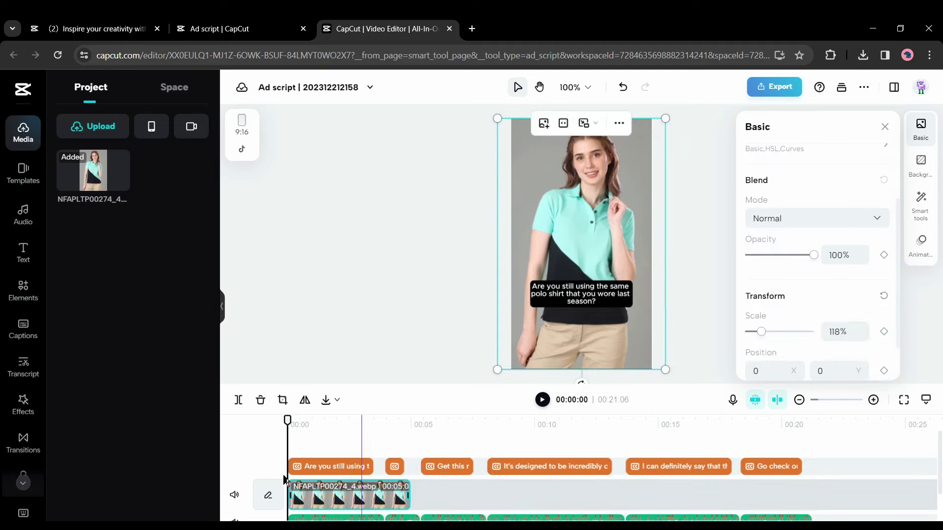
- Apply the yellow-background text preset to all captions with font size 10 and a darker background colour
{"action": "left_click", "coordinate": [336, 473]}
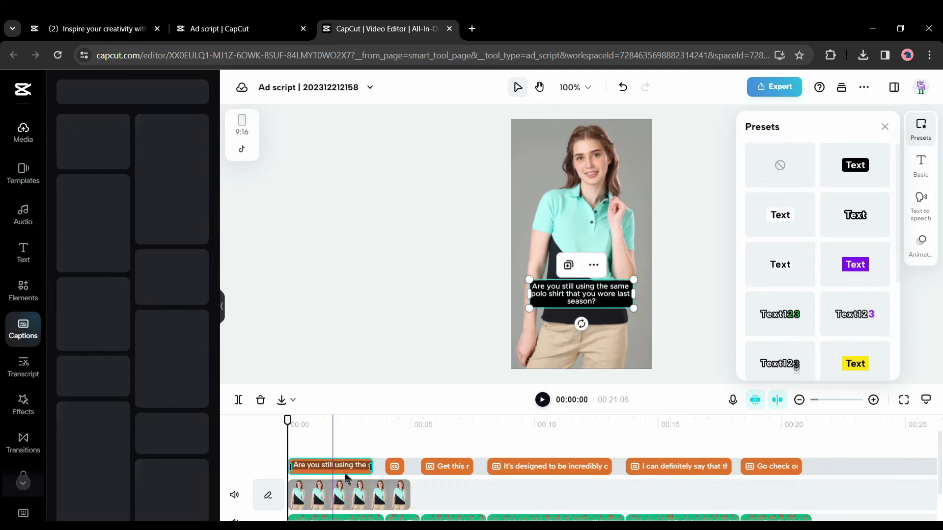
{"action": "scroll", "coordinate": [835, 343], "scroll_direction": "down", "scroll_amount": 1}
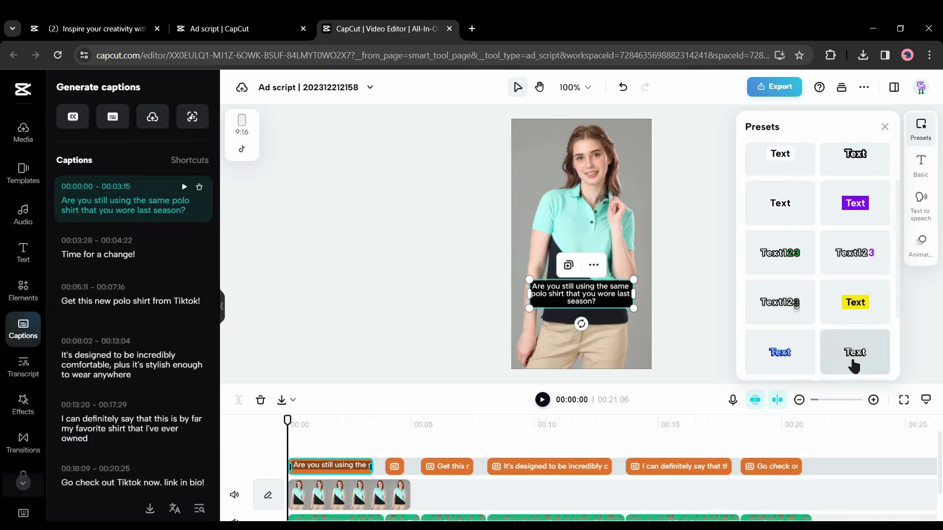
{"action": "left_click", "coordinate": [866, 311]}
{"action": "left_click", "coordinate": [927, 167]}
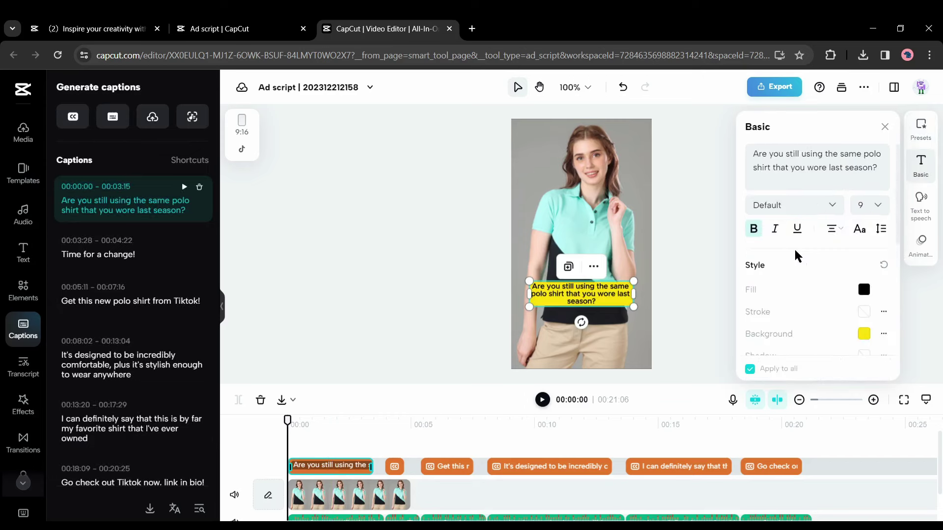
{"action": "scroll", "coordinate": [806, 288], "scroll_direction": "down", "scroll_amount": 2}
{"action": "scroll", "coordinate": [806, 288], "scroll_direction": "up", "scroll_amount": 2}
{"action": "left_click", "coordinate": [869, 205]}
{"action": "left_click", "coordinate": [833, 282]}
{"action": "left_click", "coordinate": [920, 246]}
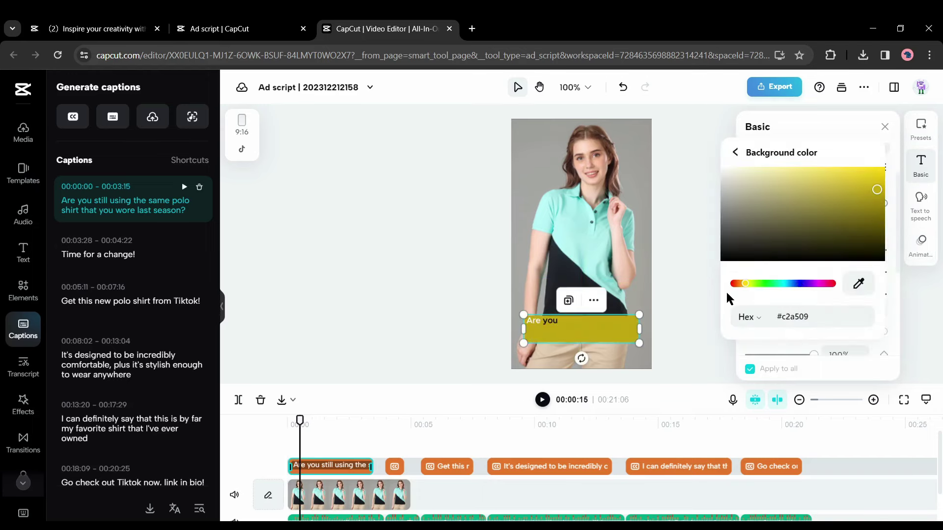
{"action": "left_click", "coordinate": [705, 297]}
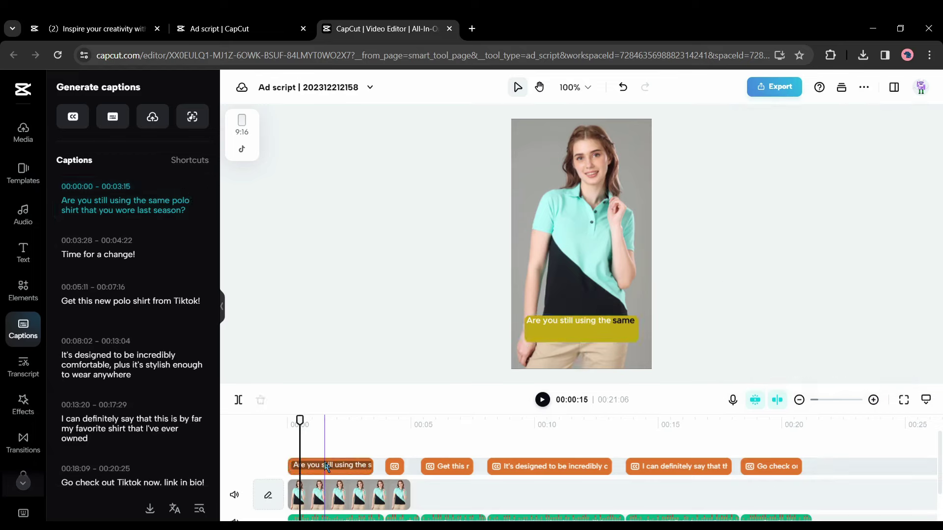
{"action": "left_click", "coordinate": [579, 329]}
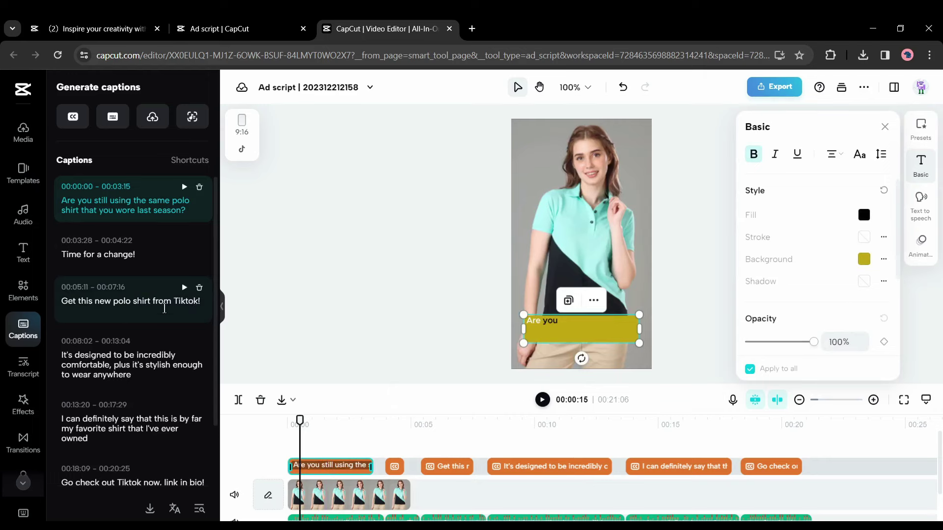
- Search the stock videos library for 'Polo-Shirt'
{"action": "left_click", "coordinate": [24, 290]}
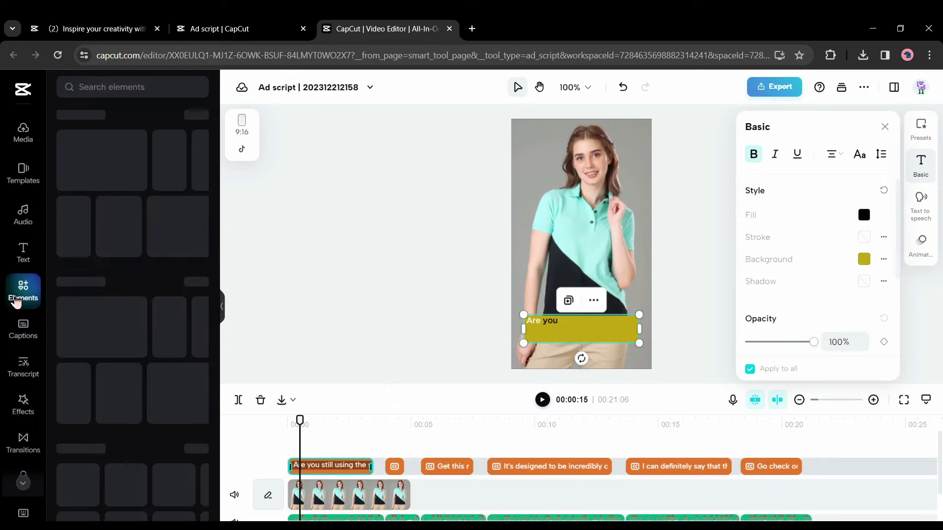
{"action": "left_click", "coordinate": [201, 119]}
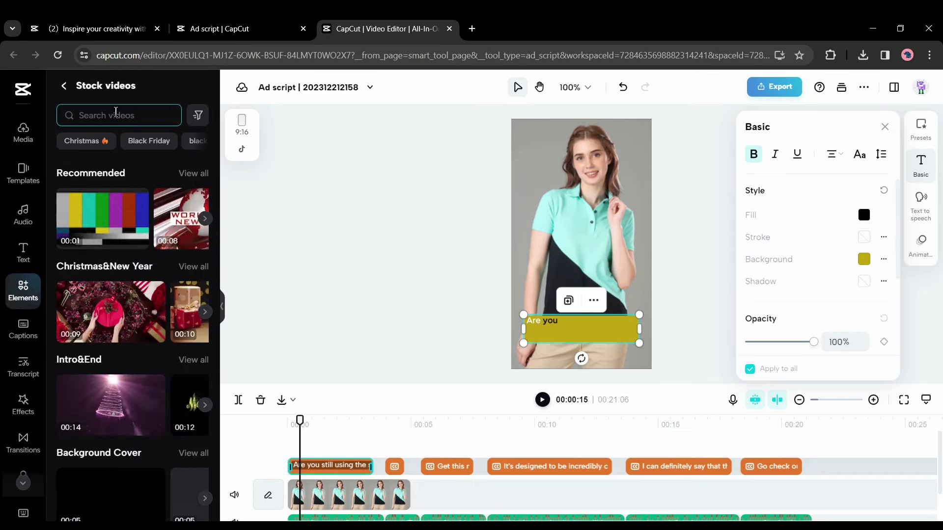
{"action": "left_click", "coordinate": [116, 112]}
{"action": "type", "text": "Polo-Shirt"}
{"action": "key", "text": "Return"}
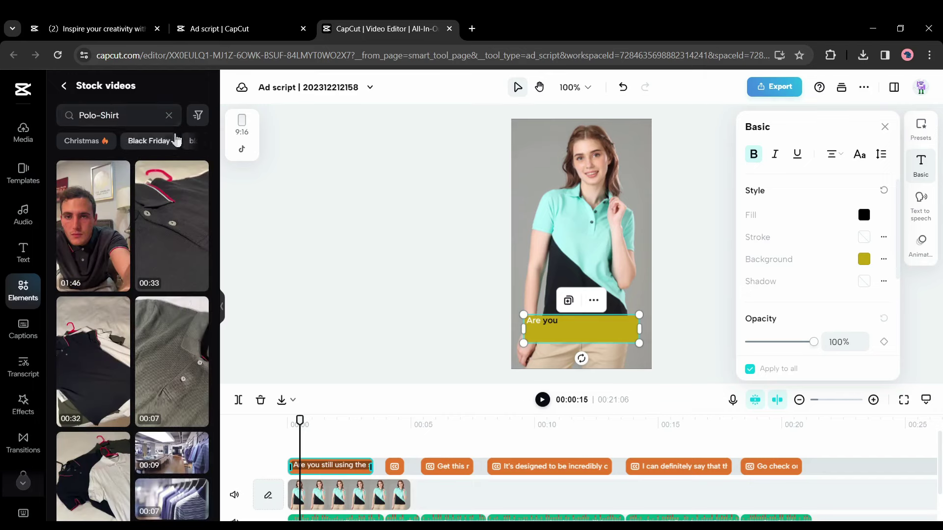
- Filter results to portrait, commercial-use footage and add a polo shirt clip to the timeline
{"action": "left_click", "coordinate": [199, 116]}
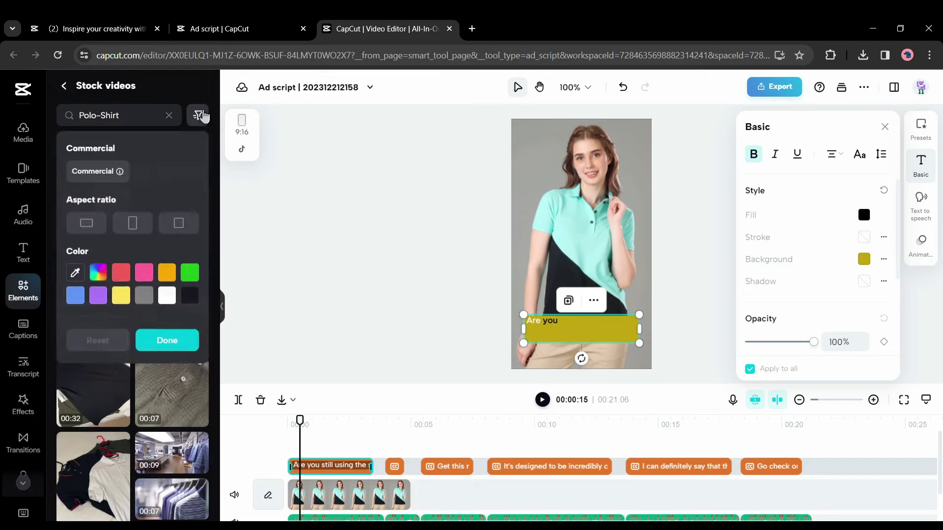
{"action": "left_click", "coordinate": [126, 229]}
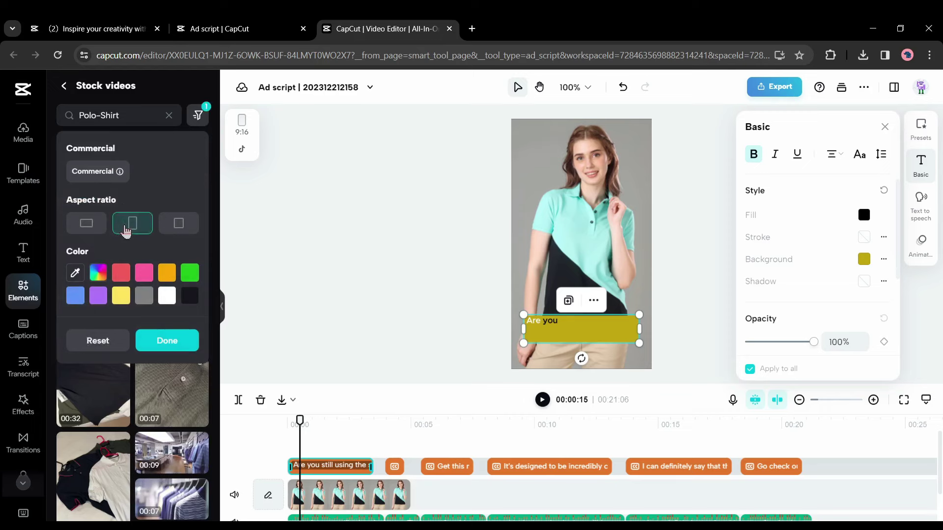
{"action": "left_click", "coordinate": [98, 179]}
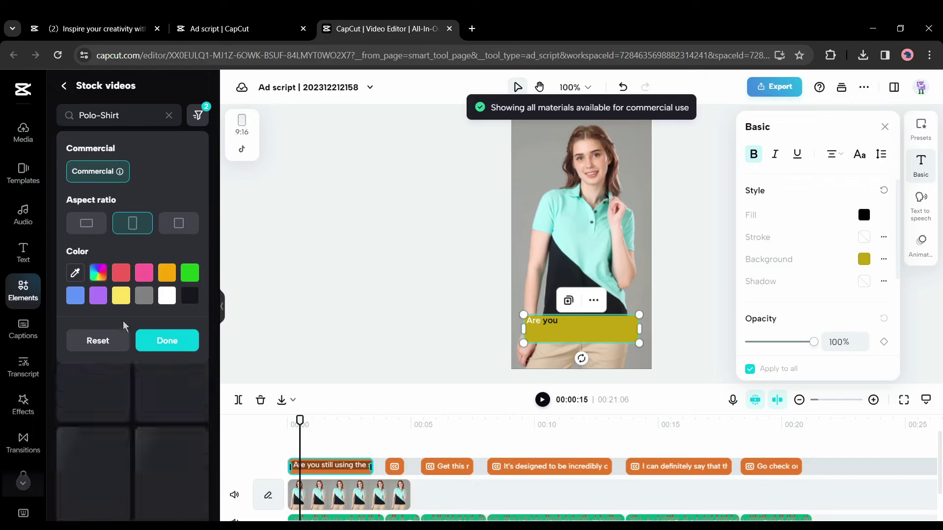
{"action": "left_click", "coordinate": [138, 339]}
{"action": "left_click", "coordinate": [164, 373]}
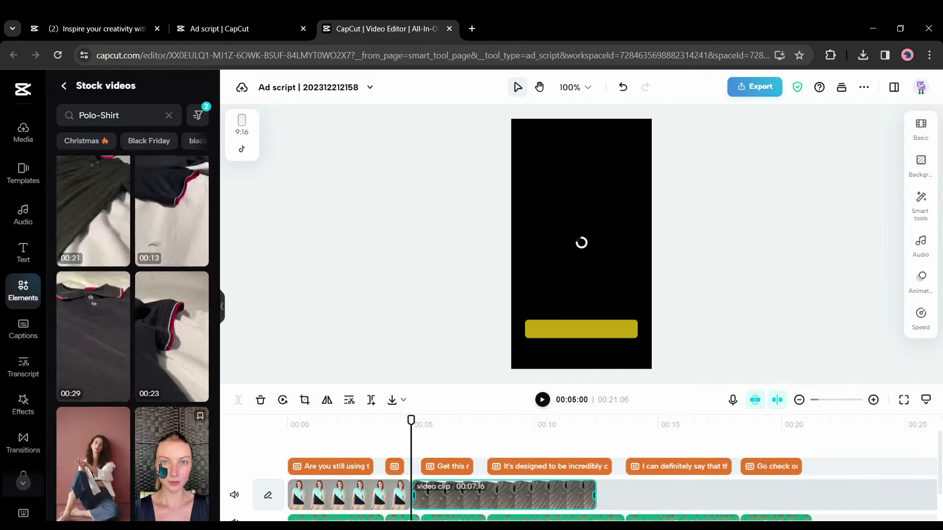
- Undo the overlong polo stock clip and review the voiceover's Basic, Voice changer and Speed settings
{"action": "left_click", "coordinate": [104, 383]}
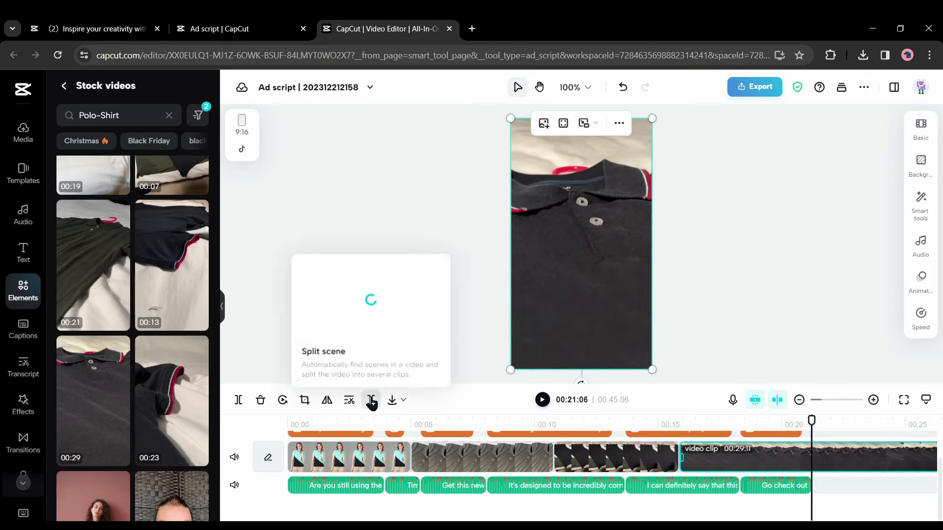
{"action": "key", "text": "ctrl+z"}
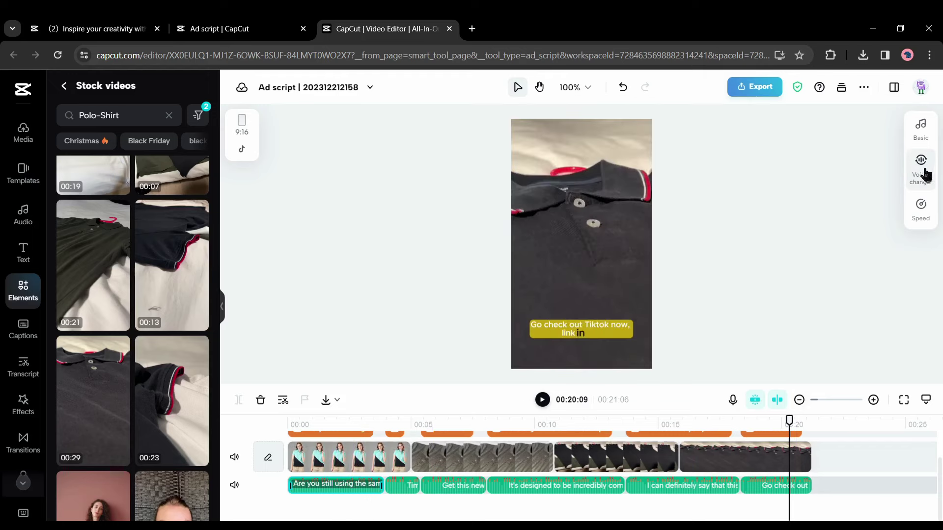
{"action": "left_click", "coordinate": [921, 129]}
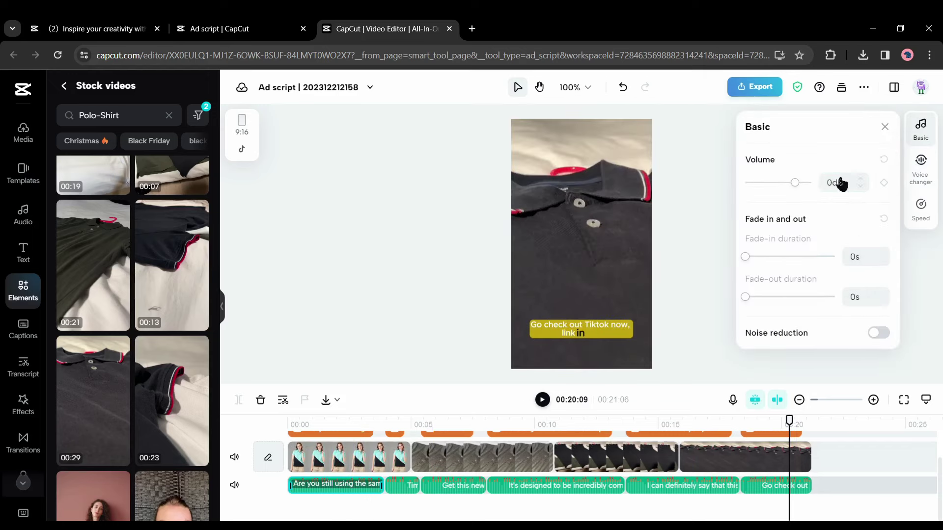
{"action": "left_click", "coordinate": [921, 164]}
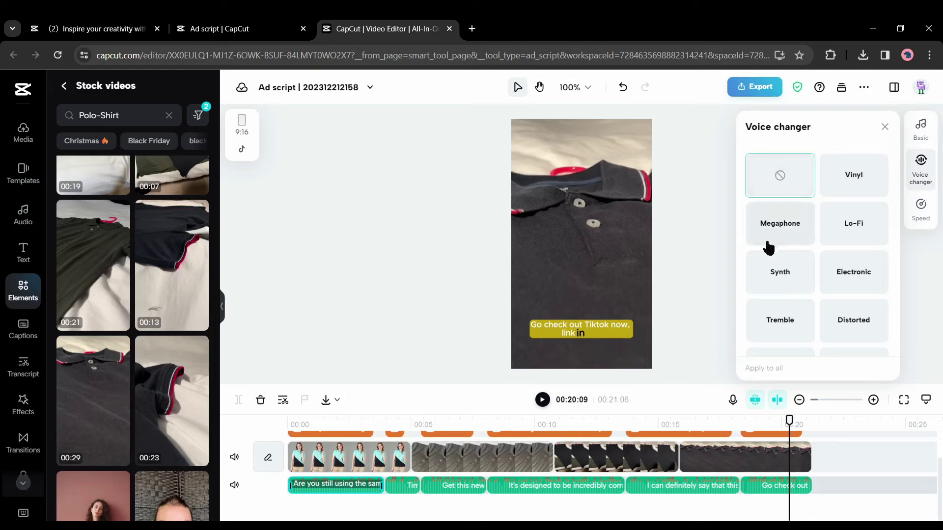
{"action": "scroll", "coordinate": [770, 253], "scroll_direction": "down", "scroll_amount": 5}
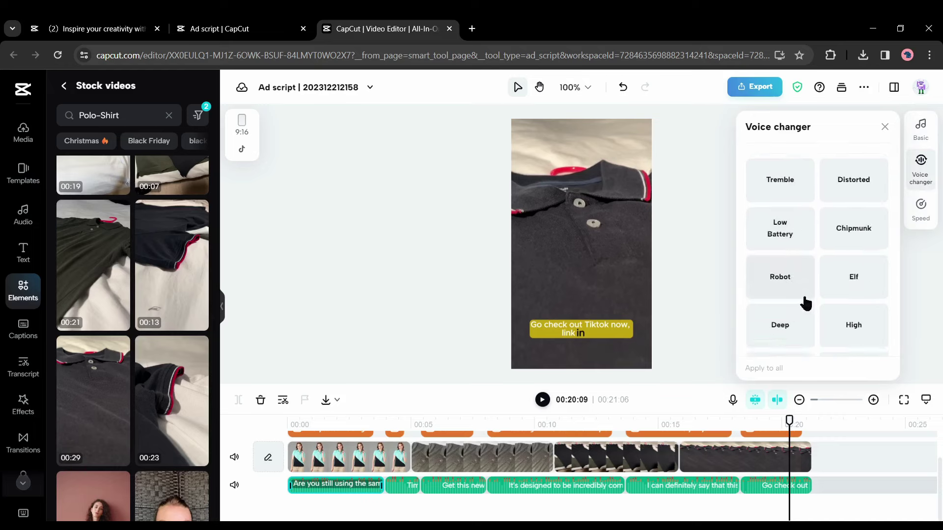
{"action": "left_click", "coordinate": [931, 219]}
{"action": "scroll", "coordinate": [769, 467], "scroll_direction": "up", "scroll_amount": 1}
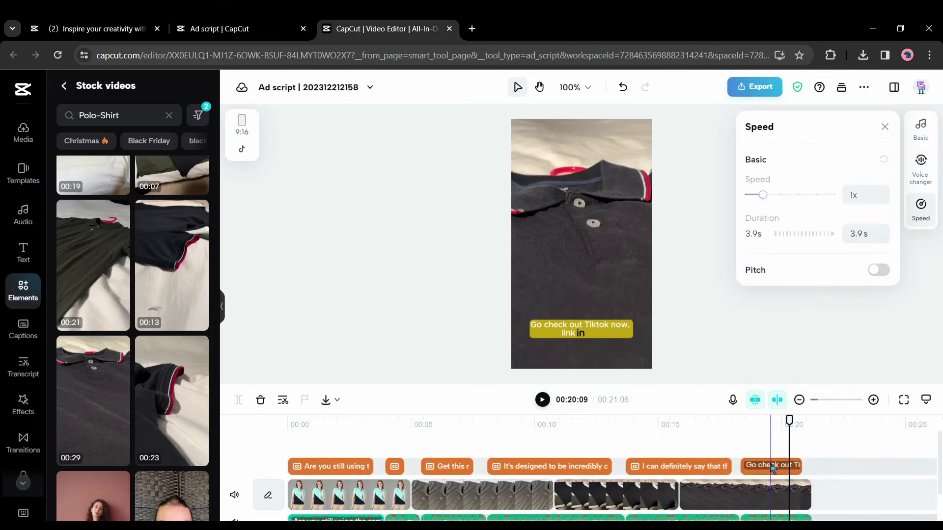
- Check the final caption's text-to-speech voice options, then return to the opening clip
{"action": "left_click", "coordinate": [773, 470]}
{"action": "left_click", "coordinate": [925, 216]}
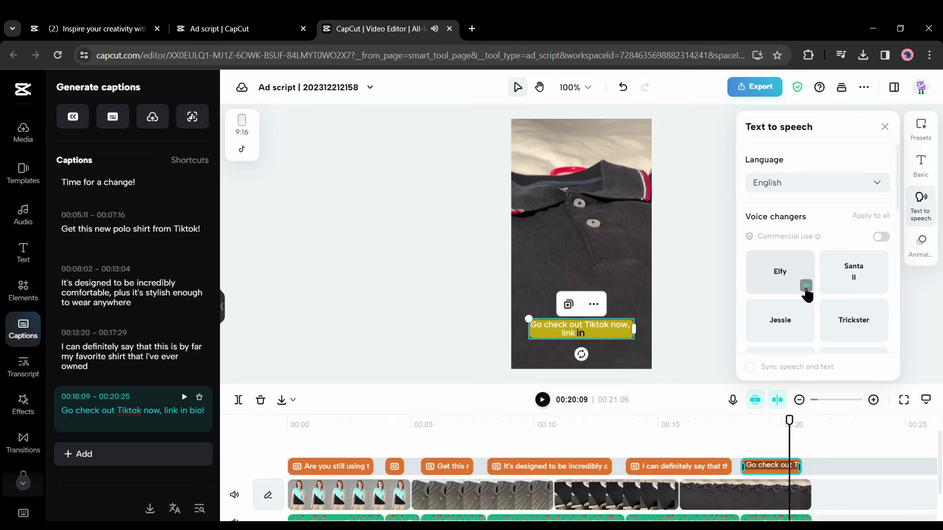
{"action": "left_click", "coordinate": [334, 472]}
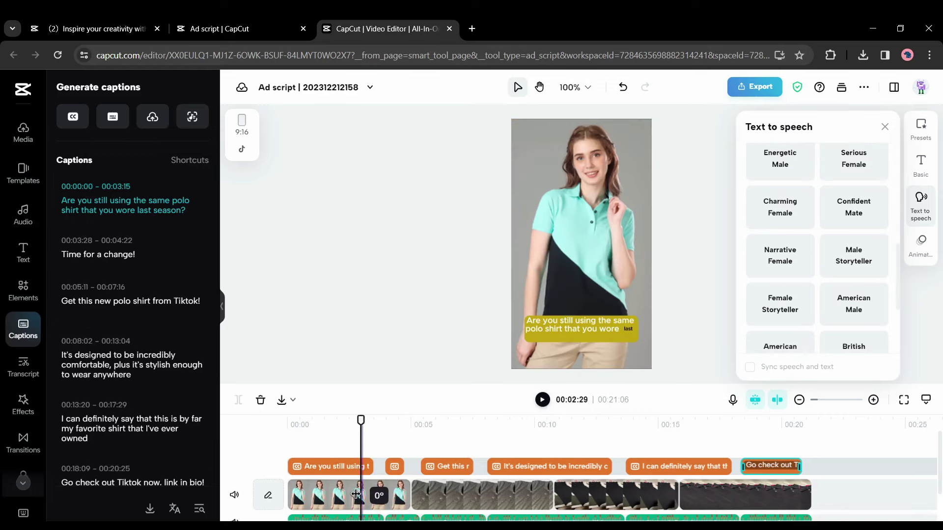
- Apply a 5 s 'Shrink and…' combo animation to the opening model clip and bring up Filters
{"action": "left_click", "coordinate": [339, 501]}
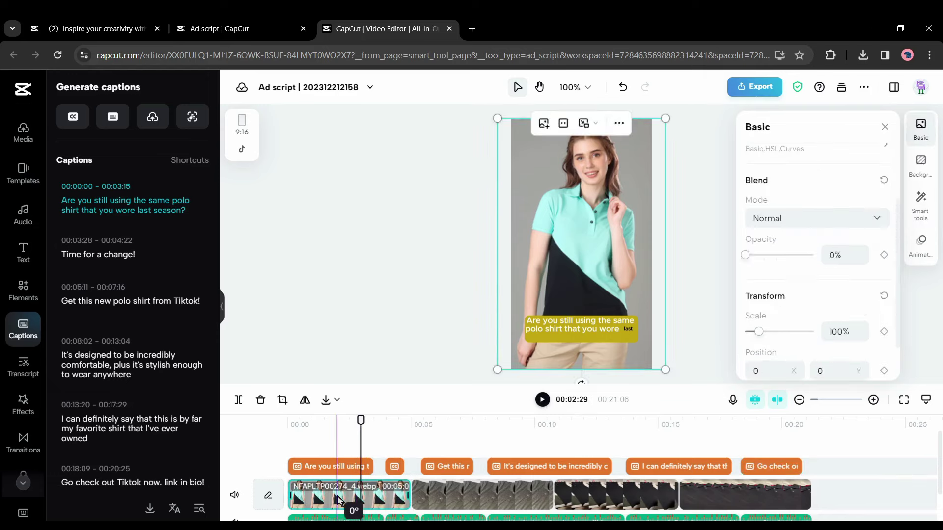
{"action": "key", "text": "Home"}
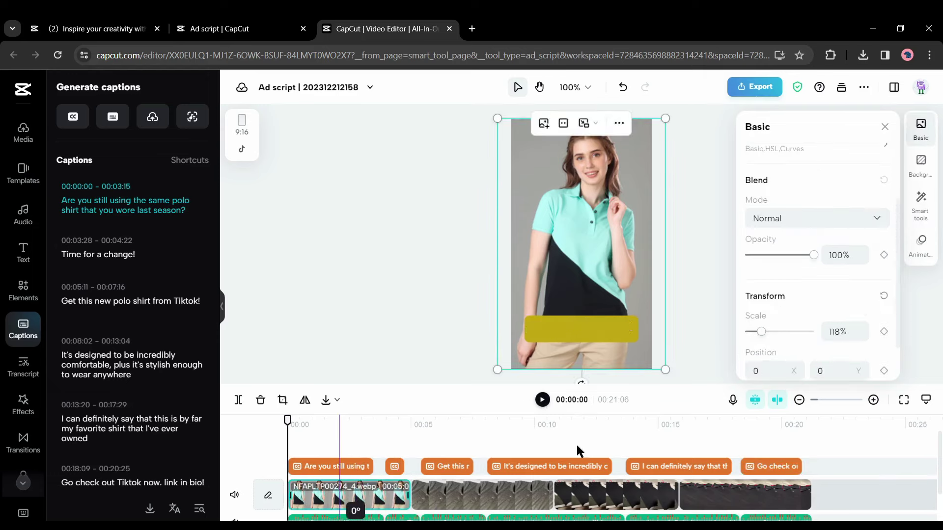
{"action": "left_click", "coordinate": [925, 251]}
{"action": "left_click", "coordinate": [868, 154]}
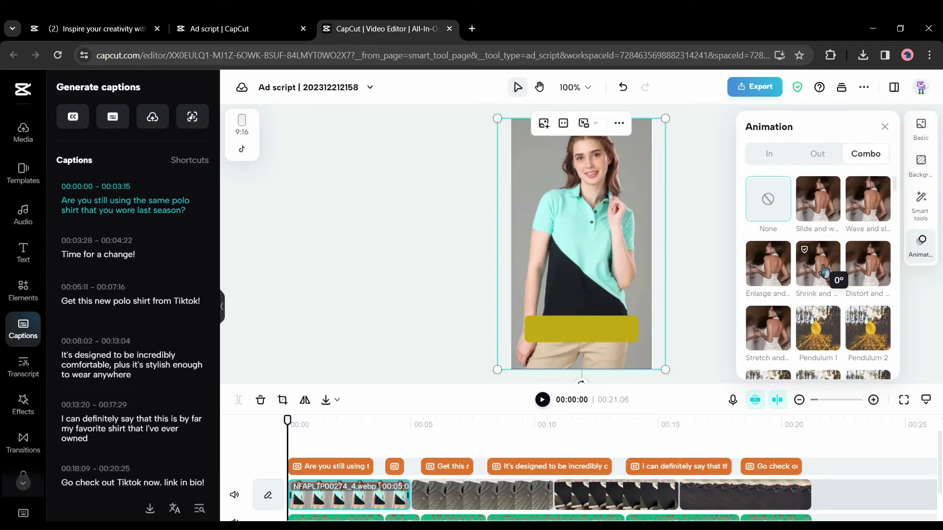
{"action": "left_click", "coordinate": [817, 277]}
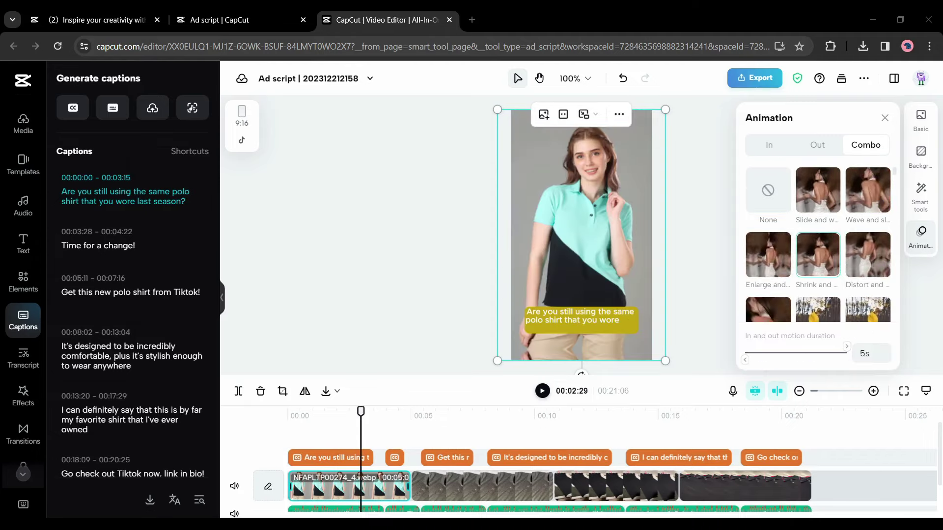
{"action": "left_click", "coordinate": [23, 474]}
{"action": "left_click", "coordinate": [35, 459]}
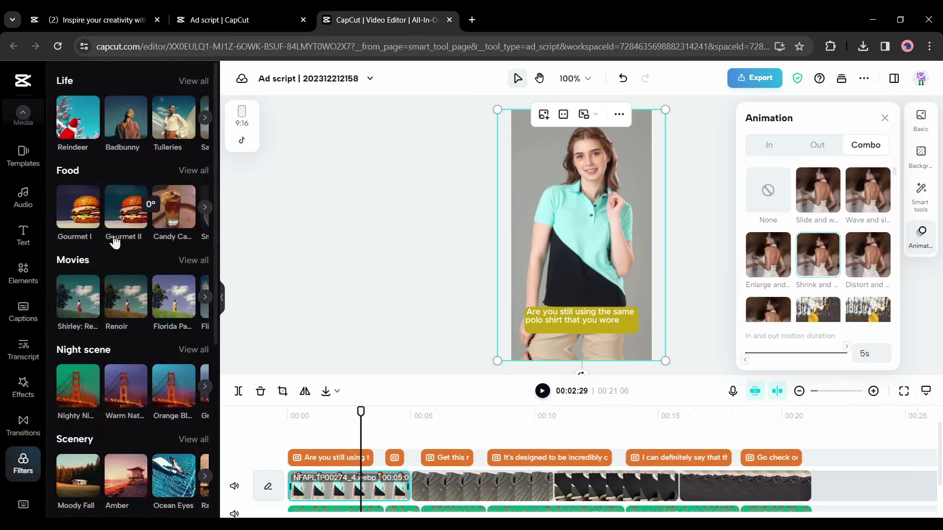
- Add the Shirley: Realistic Vision filter, stretch it across the whole timeline, and set intensity 53
{"action": "left_click", "coordinate": [77, 297]}
{"action": "left_click_drag", "start_coordinate": [363, 456], "coordinate": [291, 457]}
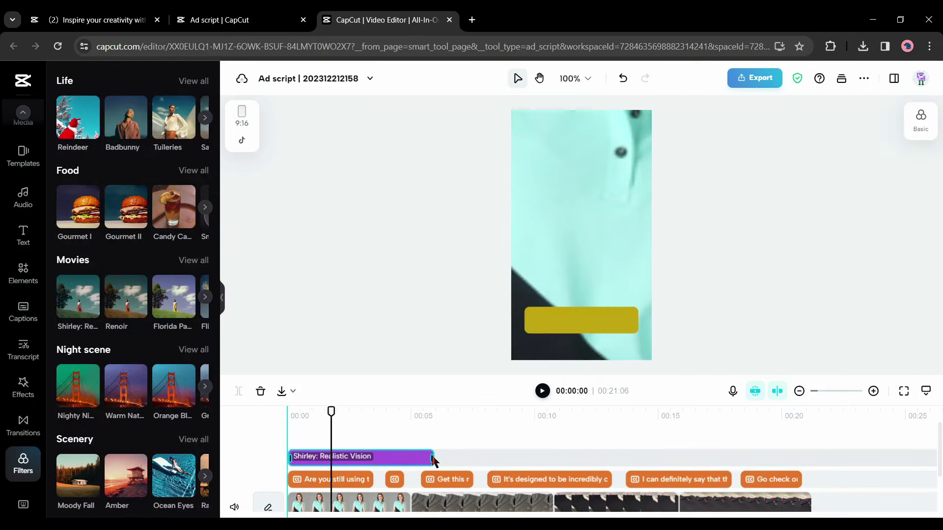
{"action": "left_click_drag", "start_coordinate": [433, 458], "coordinate": [811, 455]}
{"action": "mouse_move", "coordinate": [330, 413]}
{"action": "left_mouse_down"}
{"action": "mouse_move", "coordinate": [312, 418]}
{"action": "mouse_move", "coordinate": [347, 417]}
{"action": "left_mouse_up"}
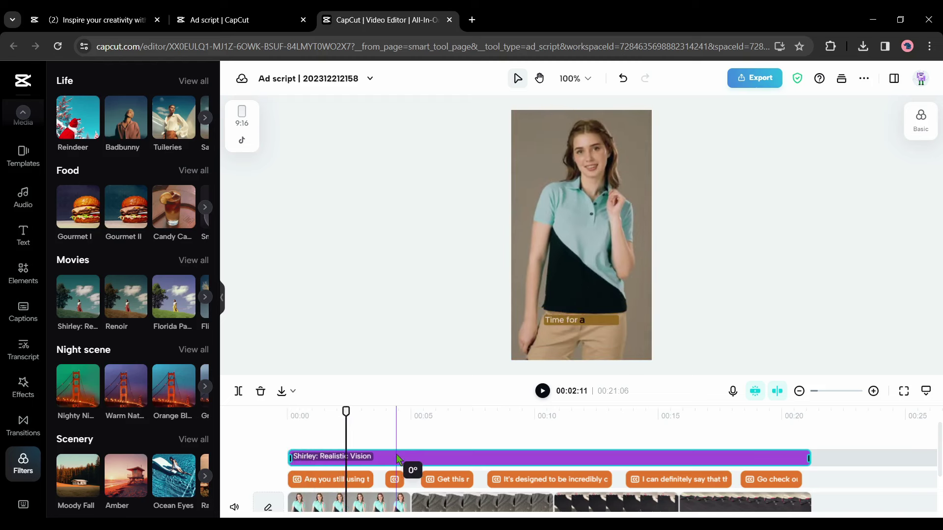
{"action": "left_click", "coordinate": [921, 120]}
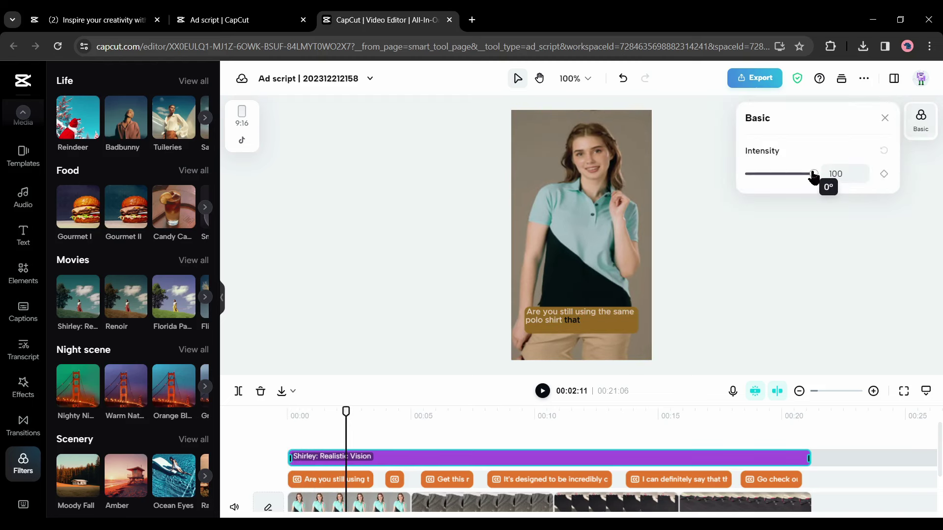
{"action": "left_click_drag", "start_coordinate": [814, 177], "coordinate": [782, 177]}
{"action": "left_click", "coordinate": [907, 200]}
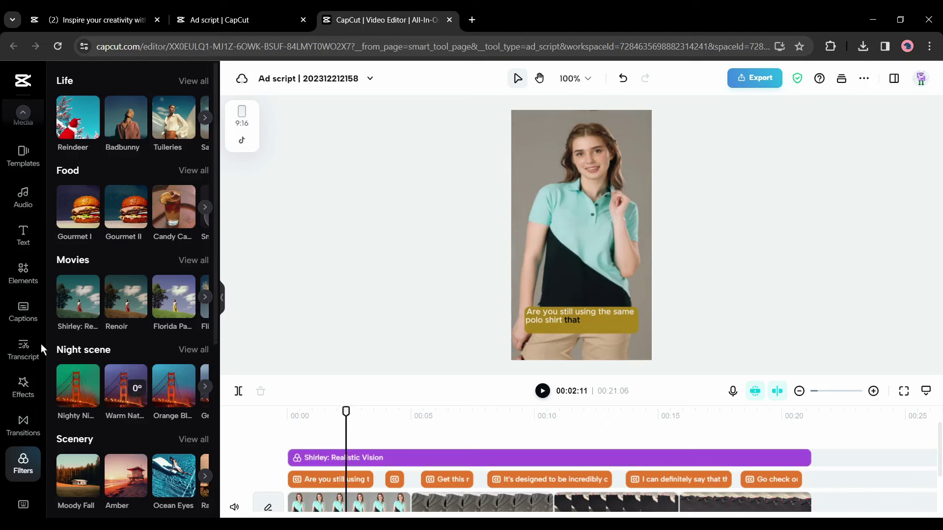
- Join the opening model clip and first polo stock clip with a Glitch transition, undoing a stray extra one
{"action": "left_click", "coordinate": [25, 423]}
{"action": "scroll", "coordinate": [134, 248], "scroll_direction": "down", "scroll_amount": 5}
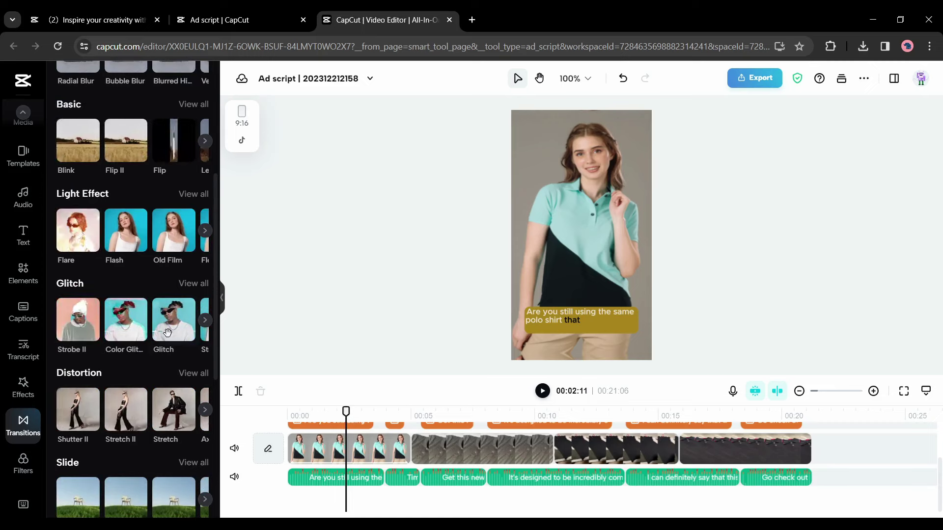
{"action": "left_click", "coordinate": [167, 330]}
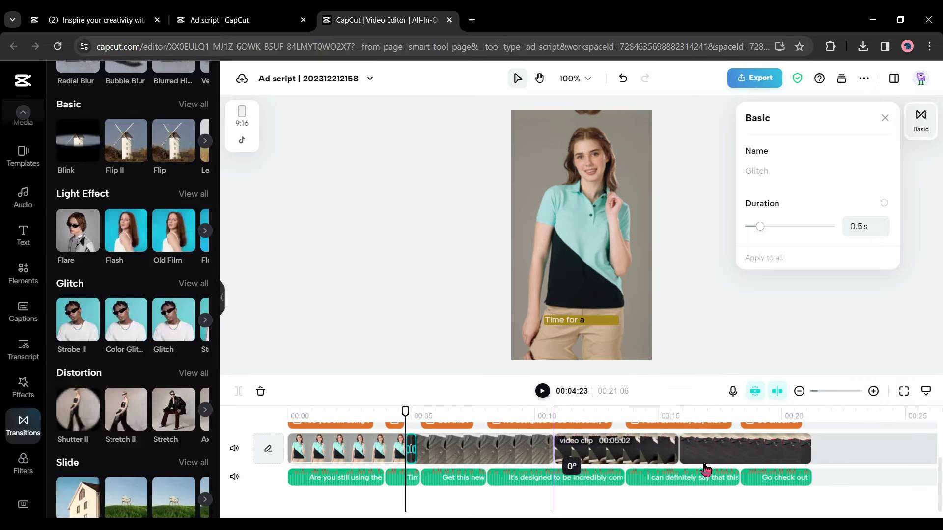
{"action": "left_click", "coordinate": [638, 456]}
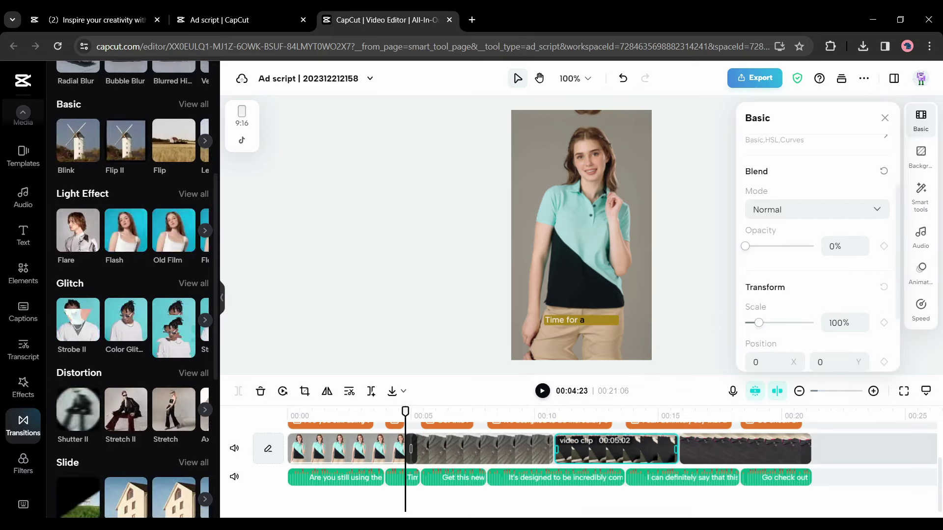
{"action": "left_click", "coordinate": [167, 328]}
{"action": "key", "text": "ctrl+z"}
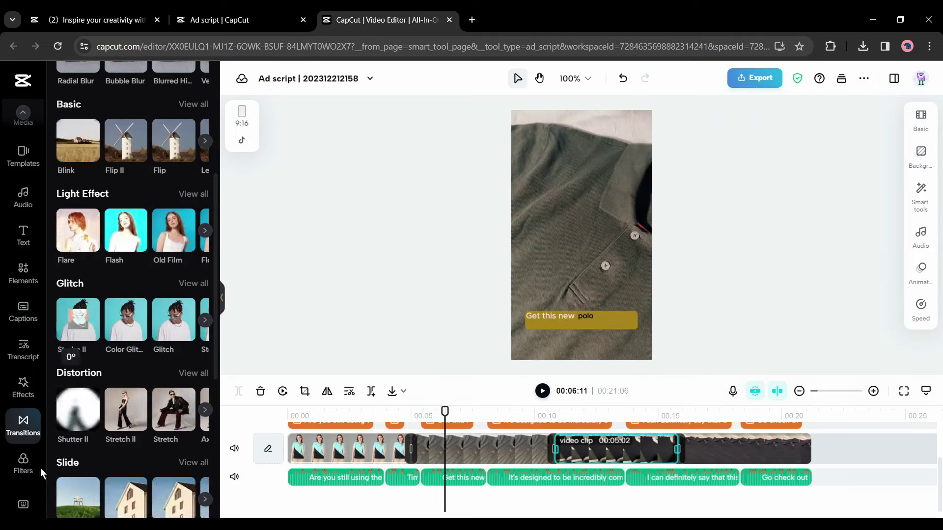
- Place the Edge Glow video effect at the start of the timeline and scrub to preview it
{"action": "left_click", "coordinate": [34, 393]}
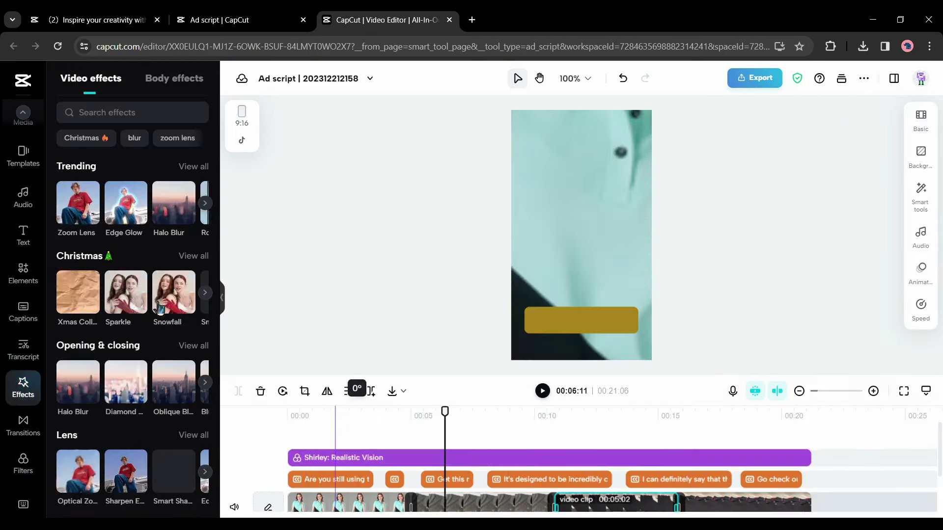
{"action": "left_click_drag", "start_coordinate": [127, 214], "coordinate": [314, 454]}
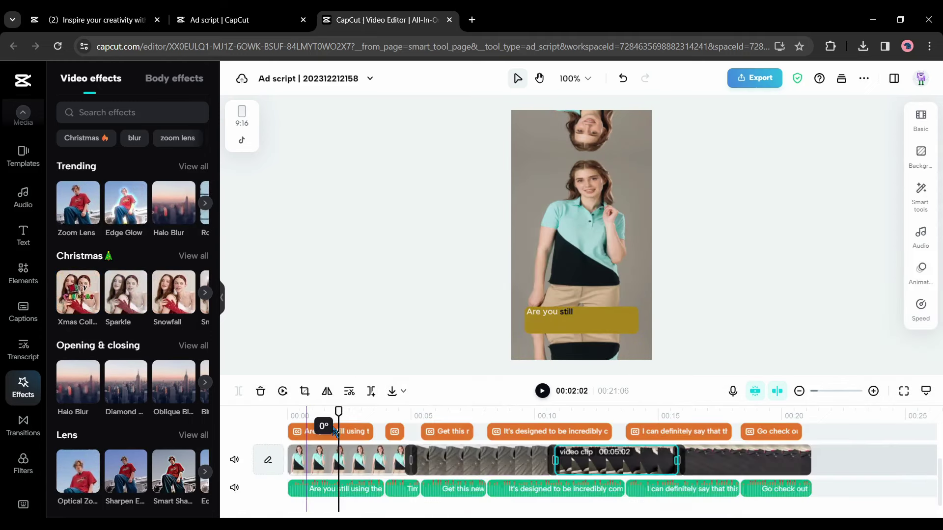
{"action": "left_click", "coordinate": [320, 412]}
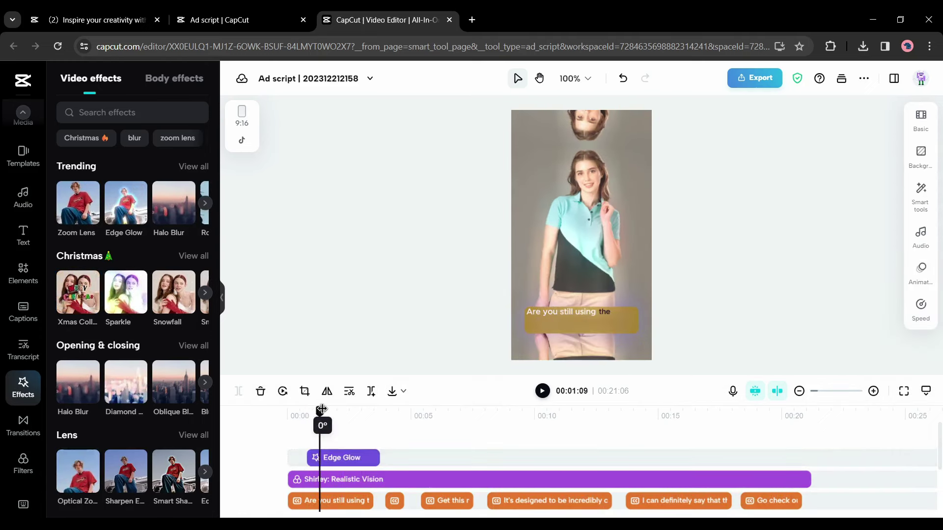
{"action": "left_click_drag", "start_coordinate": [322, 409], "coordinate": [360, 411]}
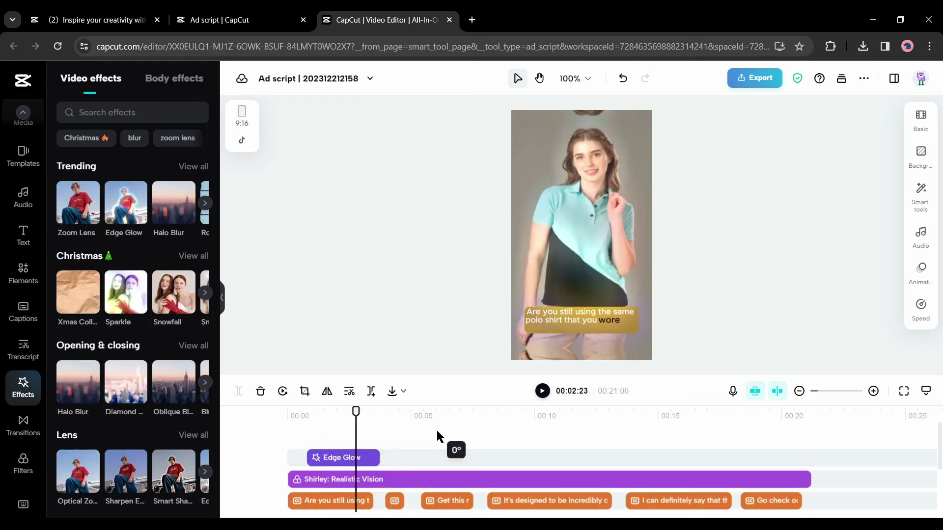
{"action": "scroll", "coordinate": [324, 447], "scroll_direction": "down", "scroll_amount": 2}
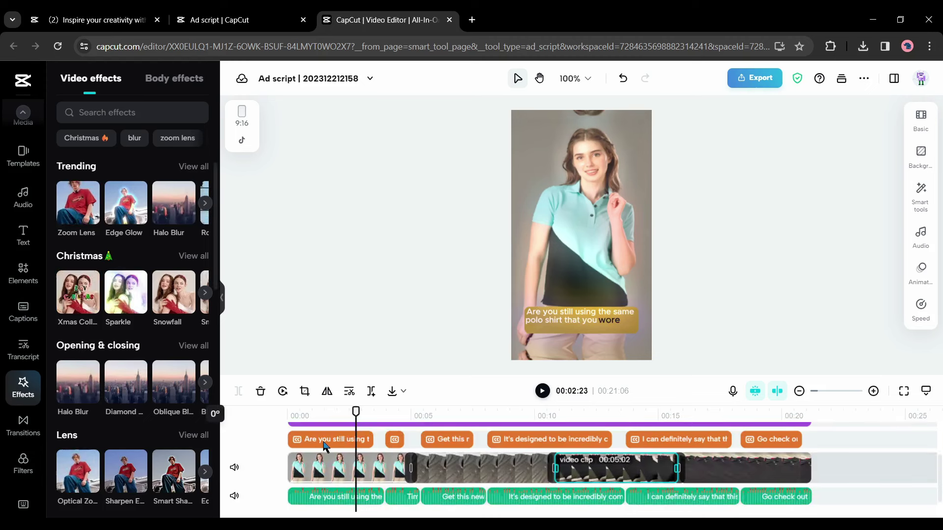
{"action": "scroll", "coordinate": [326, 437], "scroll_direction": "down", "scroll_amount": 2}
{"action": "scroll", "coordinate": [328, 429], "scroll_direction": "down", "scroll_amount": 1}
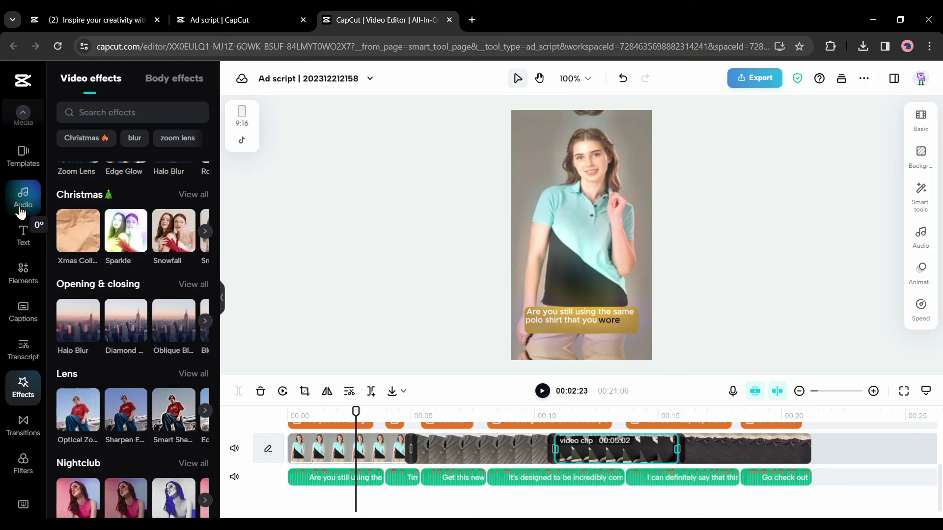
- Add the commercial track 'This Is Not Phonk' as background music with volume -28.8 dB
{"action": "left_click", "coordinate": [21, 199]}
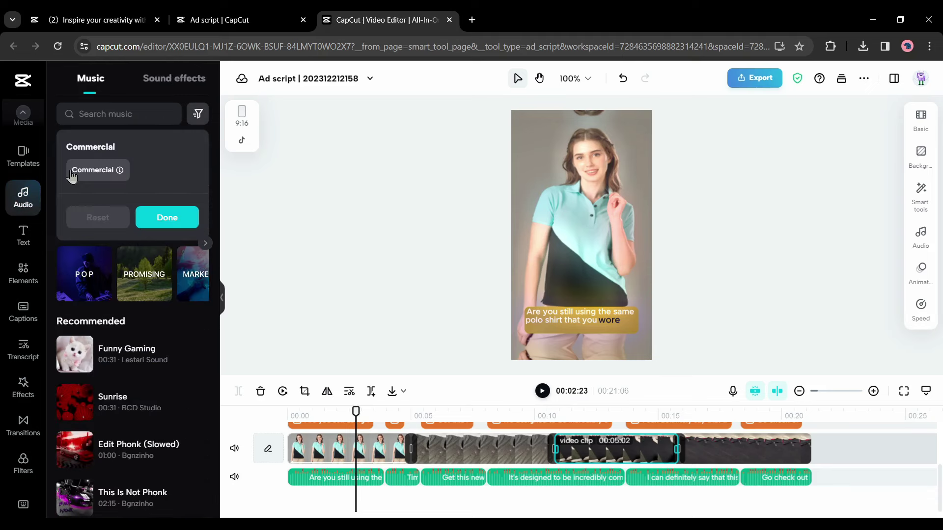
{"action": "left_click", "coordinate": [163, 218]}
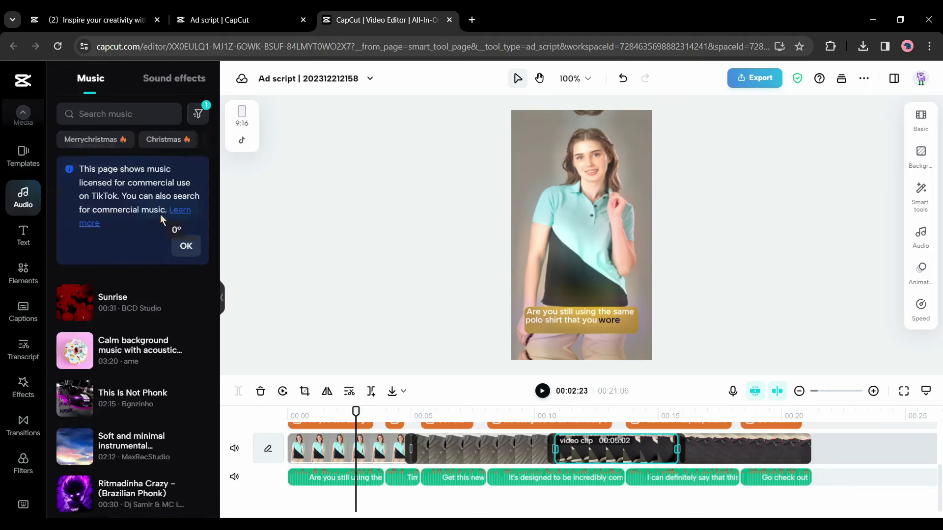
{"action": "left_click", "coordinate": [182, 247]}
{"action": "left_click", "coordinate": [193, 287]}
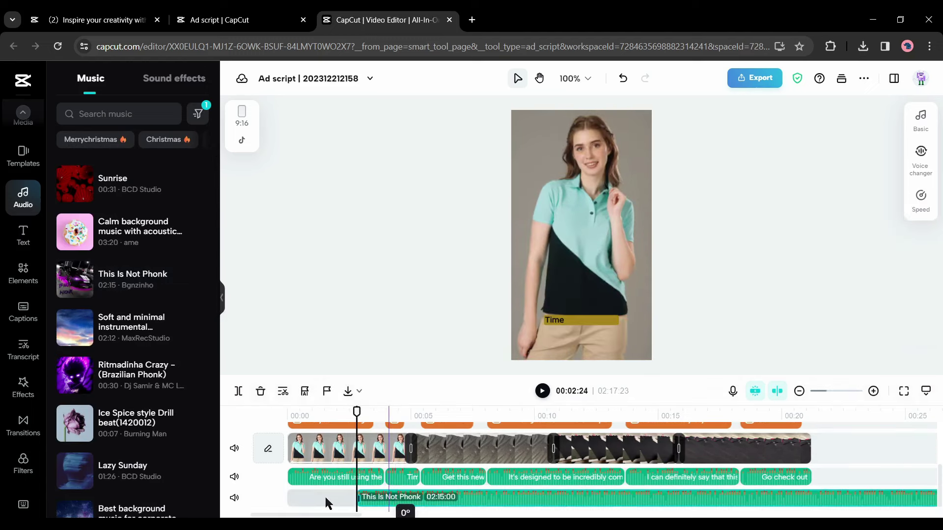
{"action": "left_click", "coordinate": [920, 120]}
{"action": "left_click_drag", "start_coordinate": [795, 173], "coordinate": [771, 174]}
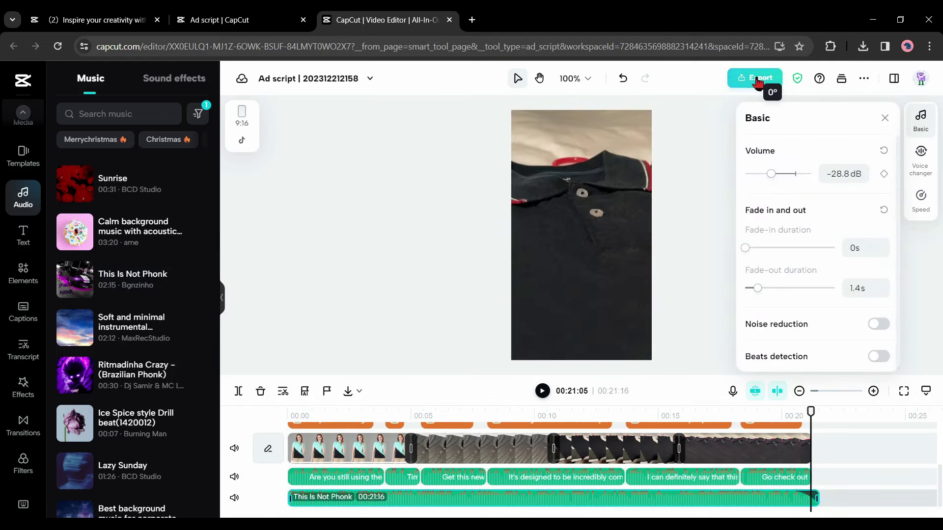
- Export the ad as a 1080p/30fps MP4 named 'Polo Shirt' and download the file
{"action": "left_click", "coordinate": [758, 79]}
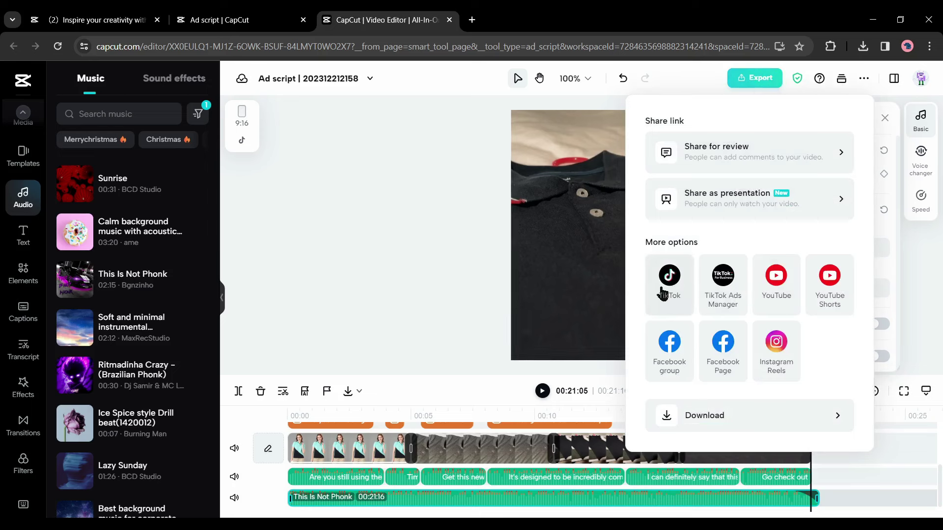
{"action": "left_click", "coordinate": [705, 416]}
{"action": "left_click", "coordinate": [796, 177]}
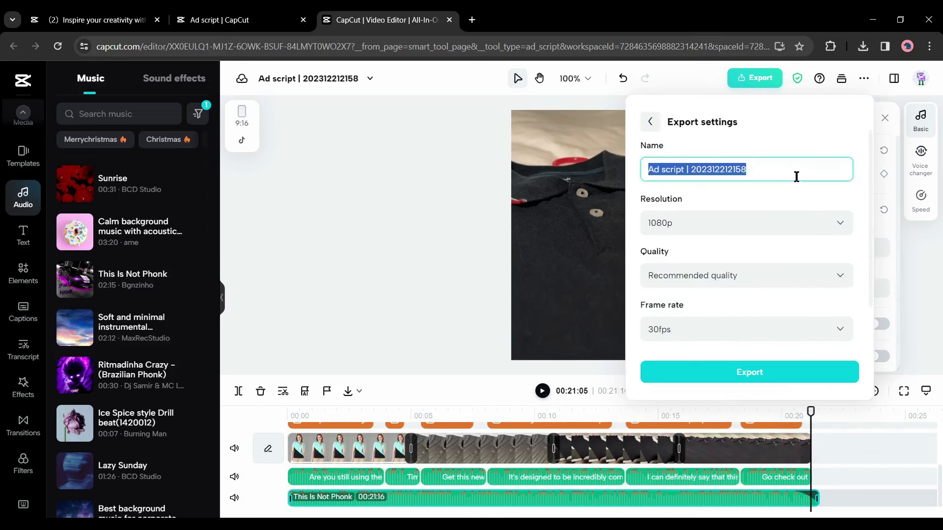
{"action": "type", "text": "Polo Shirt"}
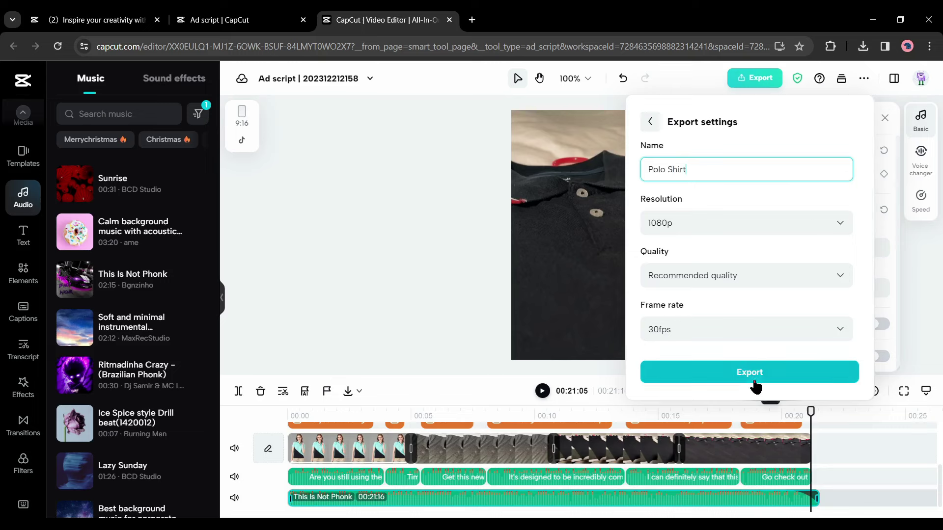
{"action": "left_click", "coordinate": [750, 377]}
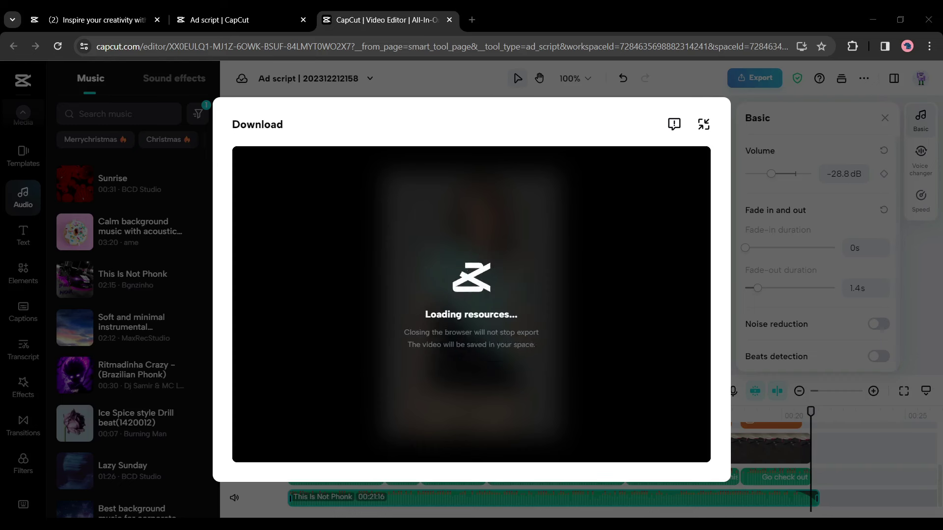
{"action": "left_click", "coordinate": [479, 330]}
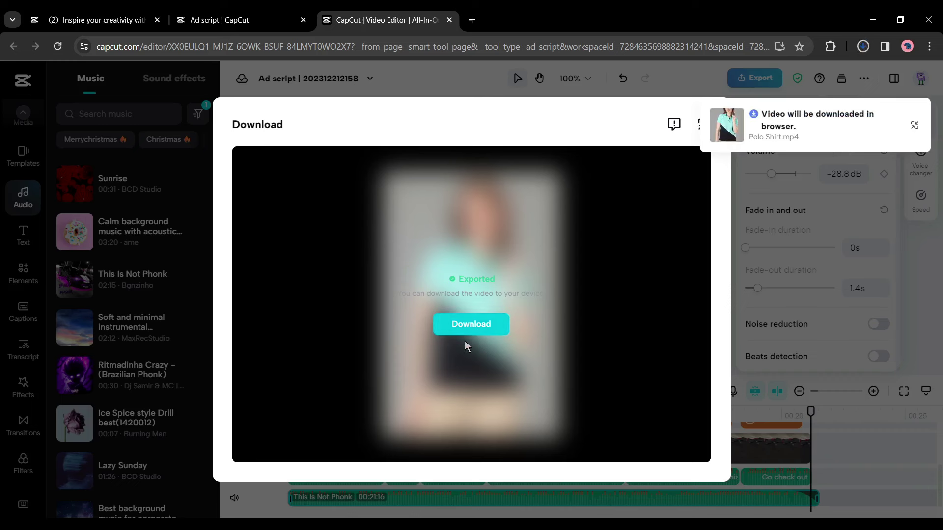